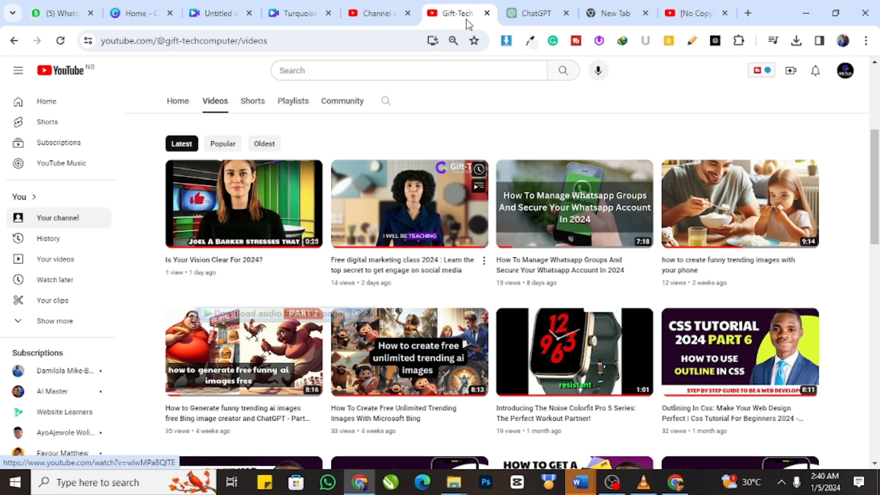
# Step: Open the gift_techcomputer_technologies Instagram profile in the empty browser tab
pyautogui.click(538, 12)
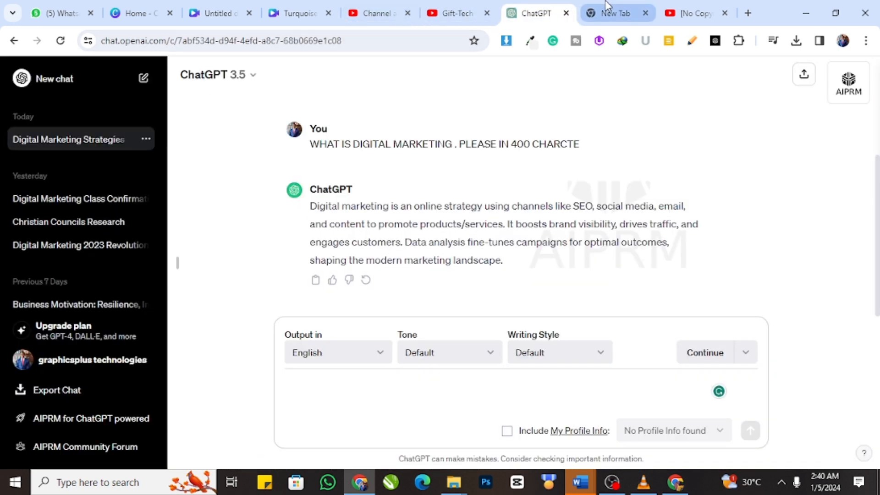
pyautogui.click(608, 10)
pyautogui.click(395, 35)
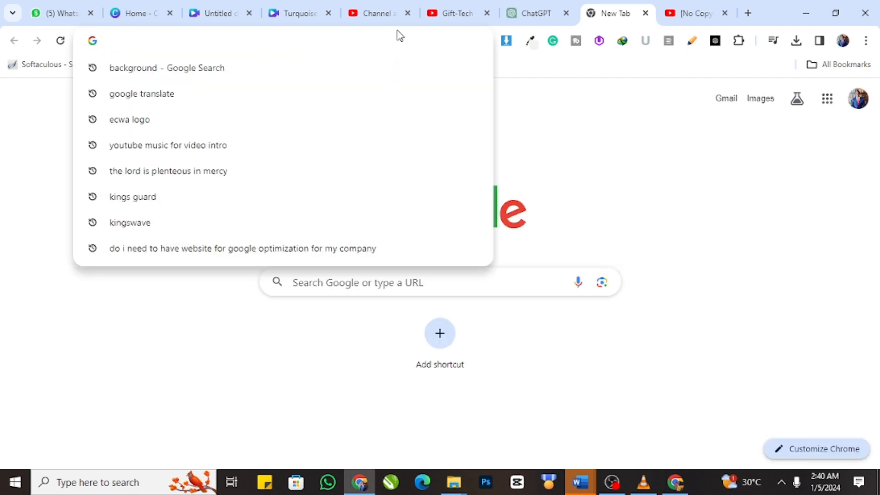
pyautogui.write('insa')
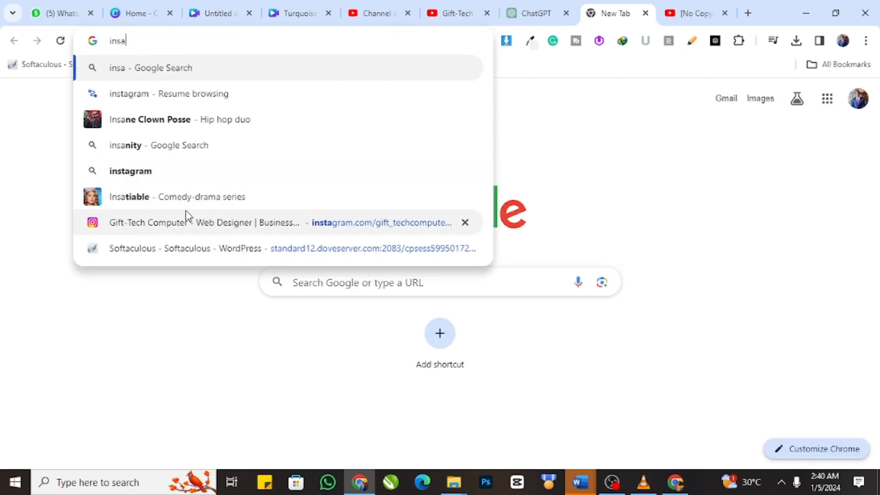
pyautogui.click(187, 220)
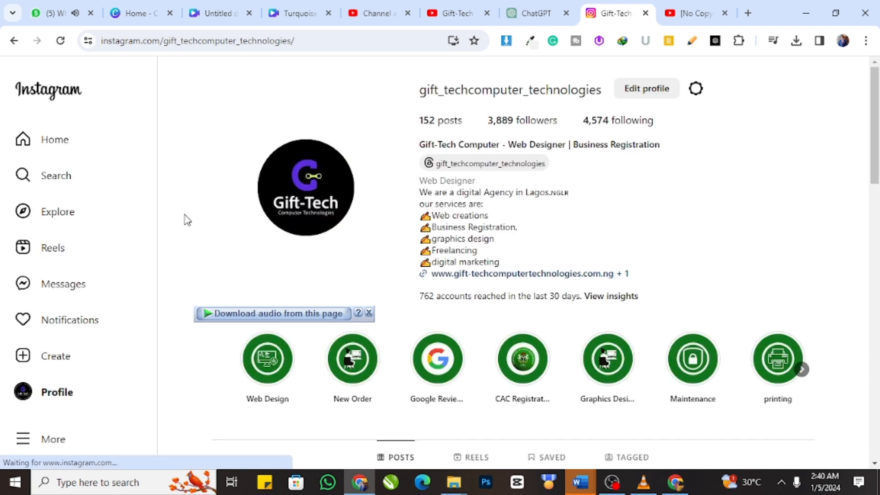
# Step: Play the profile's free digital marketing class reel with sound, mute it again and close the post
pyautogui.scroll(-10, 552, 213)
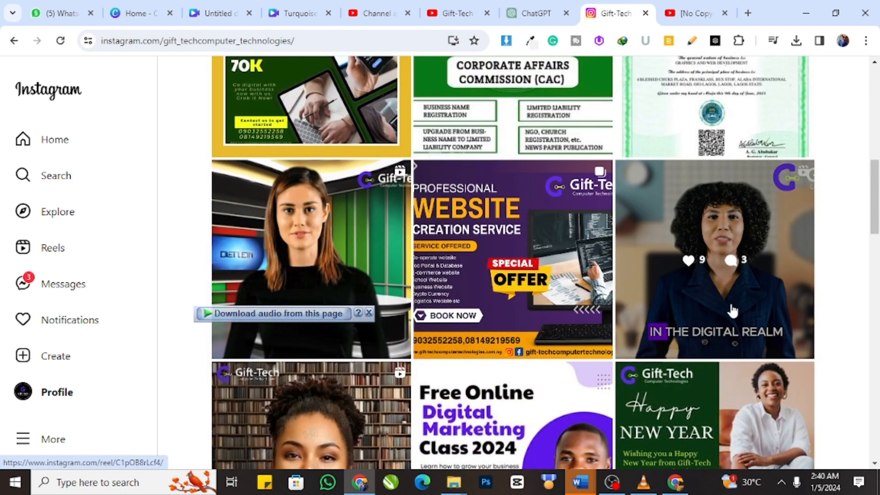
pyautogui.click(710, 293)
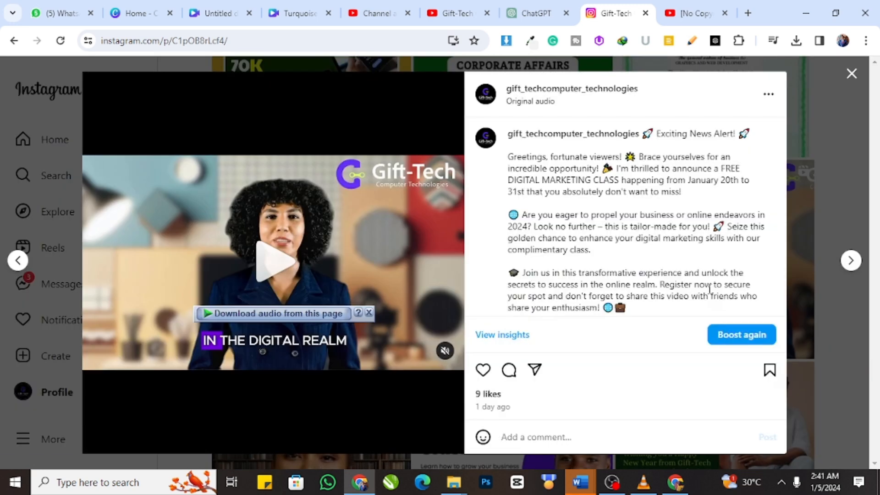
pyautogui.click(444, 350)
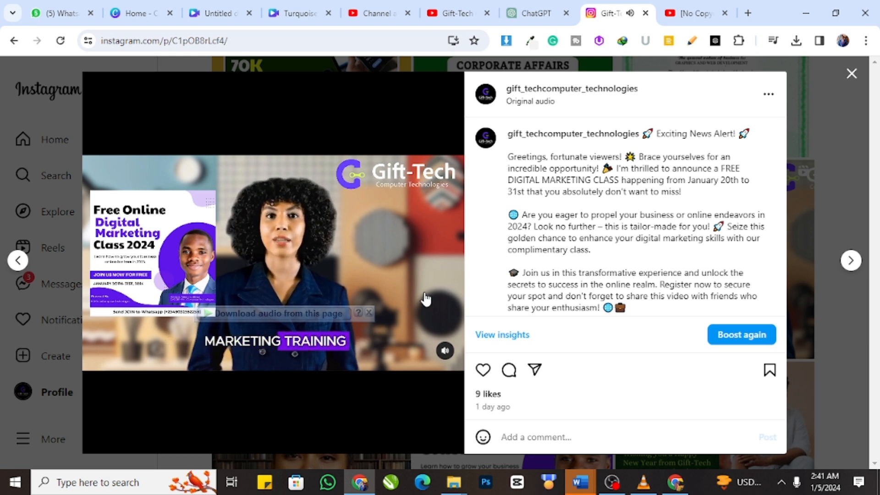
pyautogui.click(444, 351)
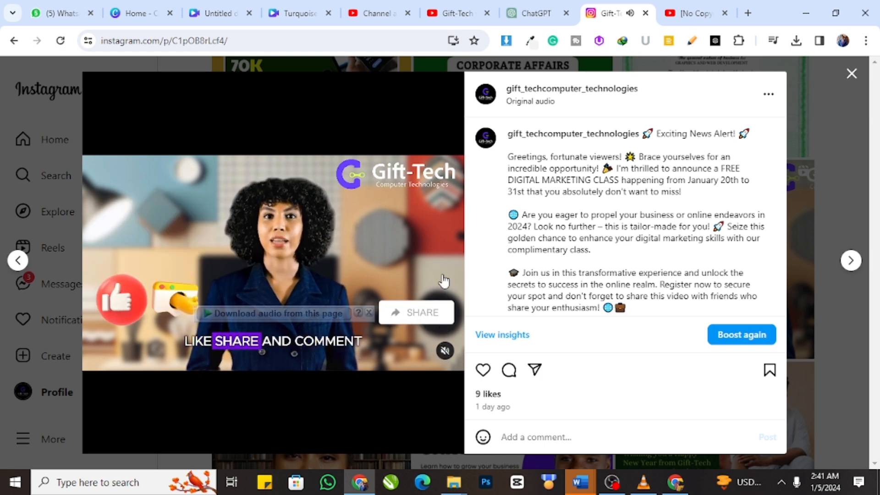
pyautogui.click(850, 73)
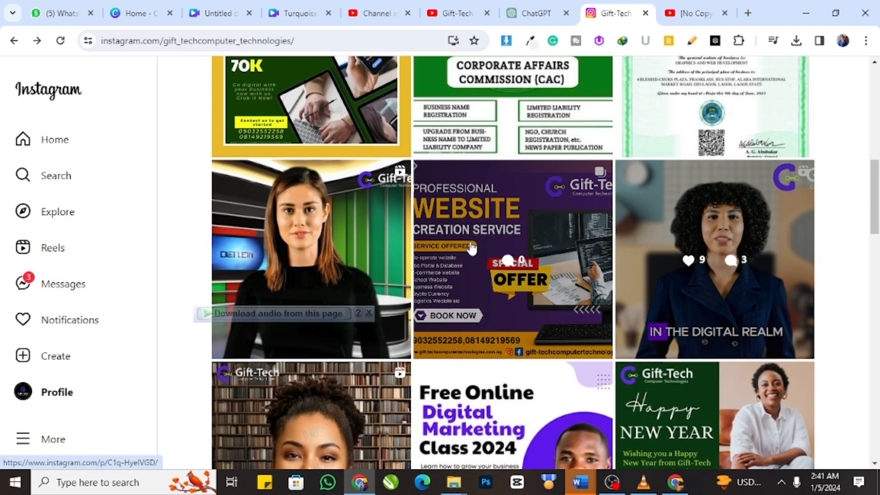
# Step: Find the reel of the woman in front of bookshelves, play it with sound, mute it and close the post
pyautogui.scroll(-4, 476, 232)
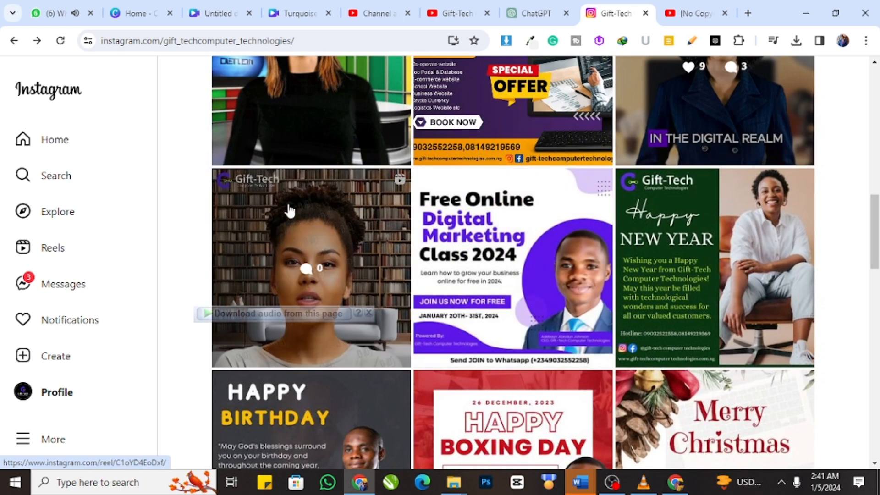
pyautogui.scroll(-2, 323, 252)
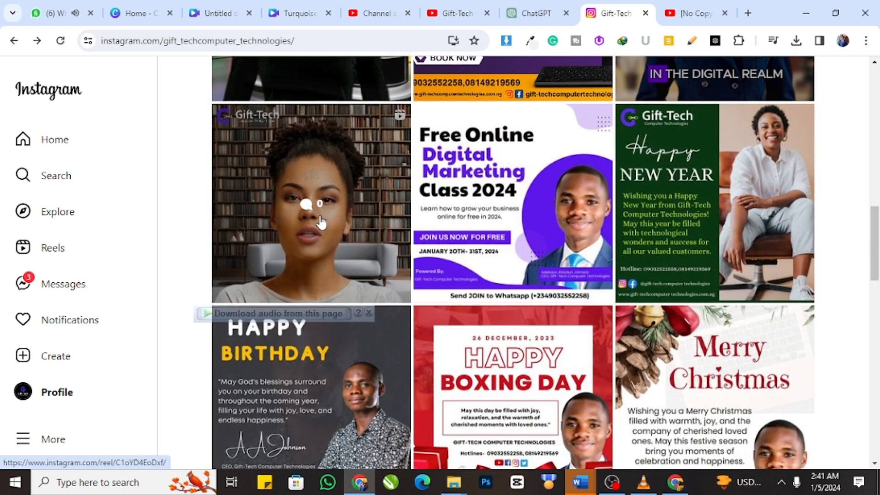
pyautogui.scroll(4, 321, 222)
pyautogui.scroll(-4, 338, 212)
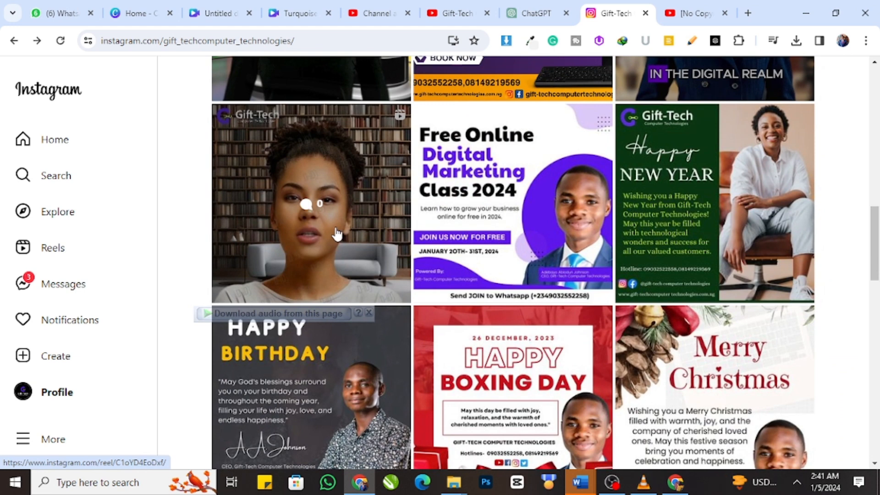
pyautogui.click(337, 233)
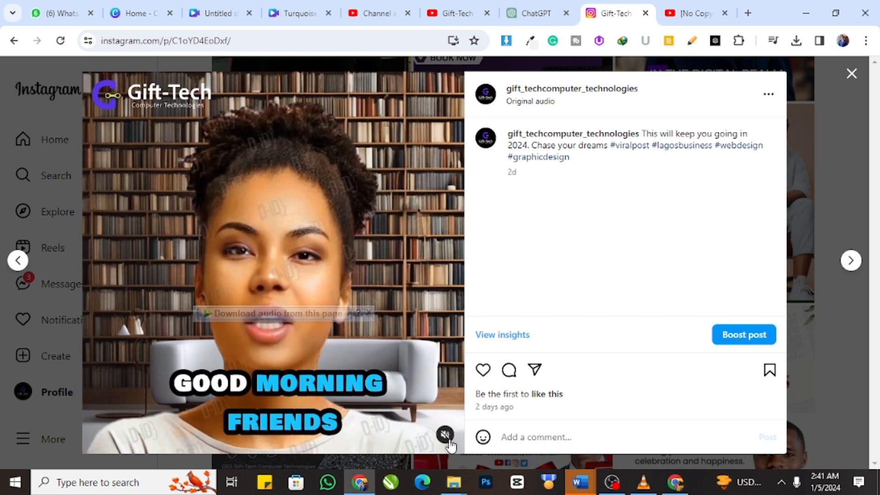
pyautogui.click(447, 436)
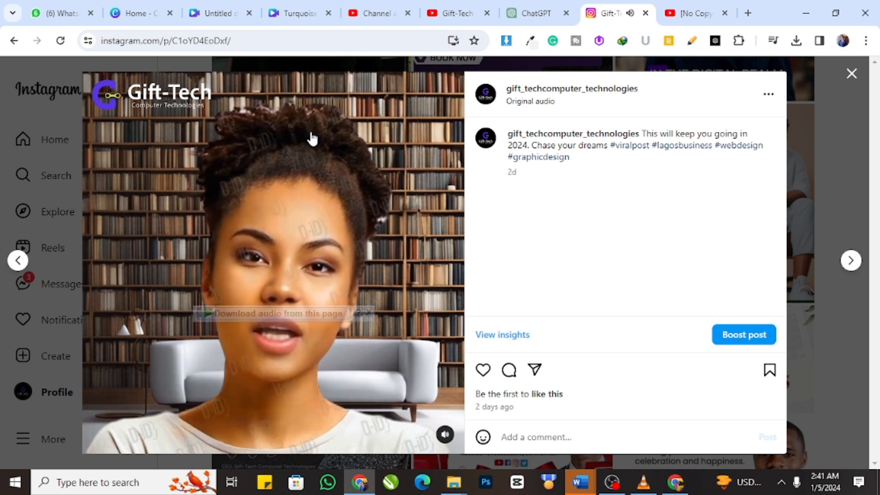
pyautogui.click(445, 434)
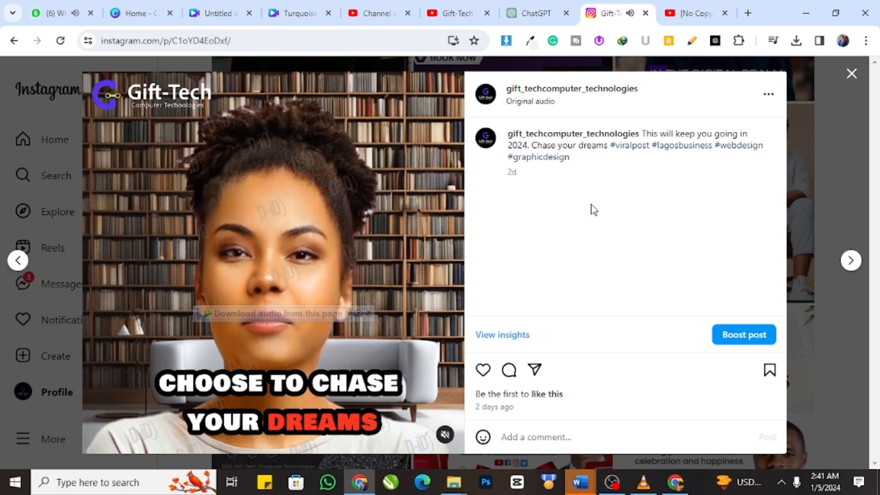
pyautogui.click(851, 76)
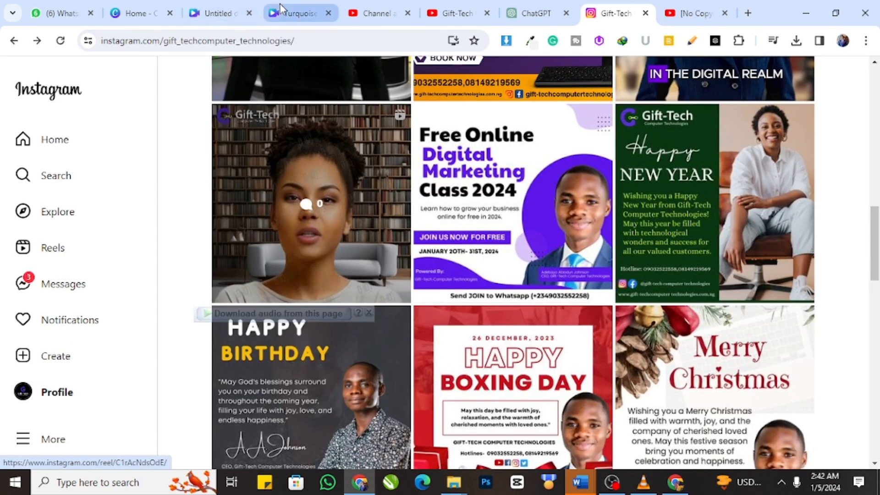
# Step: Switch to Canva and create a blank 1920 × 1080 px video design from the home page
pyautogui.click(224, 12)
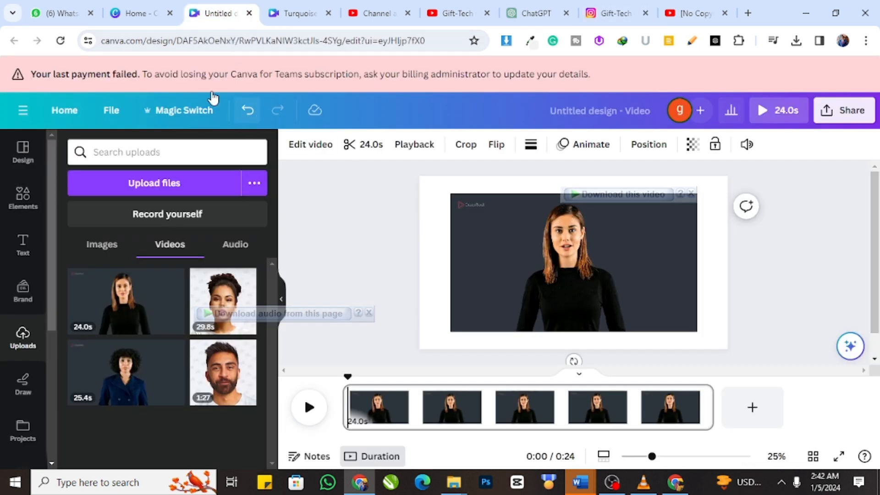
pyautogui.click(130, 13)
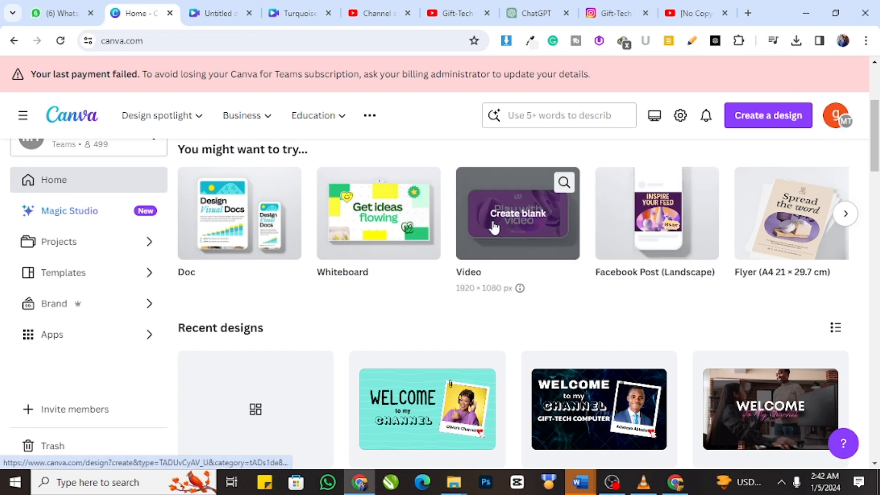
pyautogui.click(521, 236)
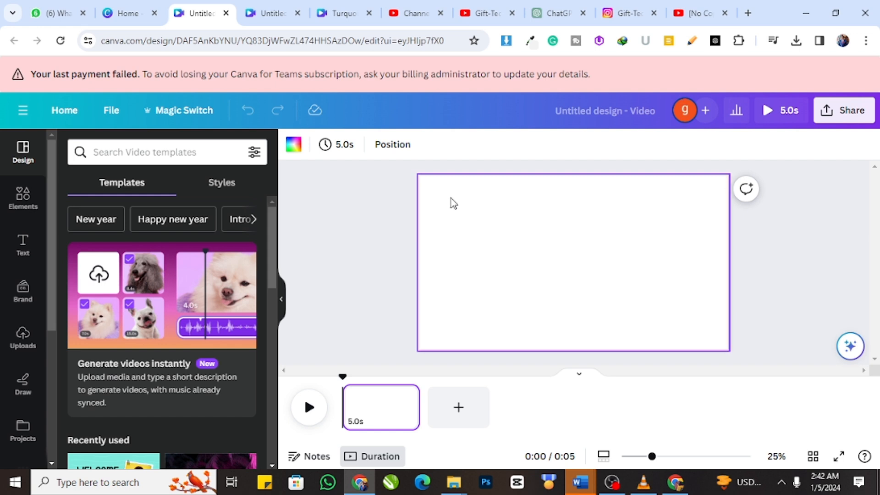
# Step: Search the Canva apps for DeepReel AI Videos and open that app in the blank video design
pyautogui.scroll(-2, 82, 324)
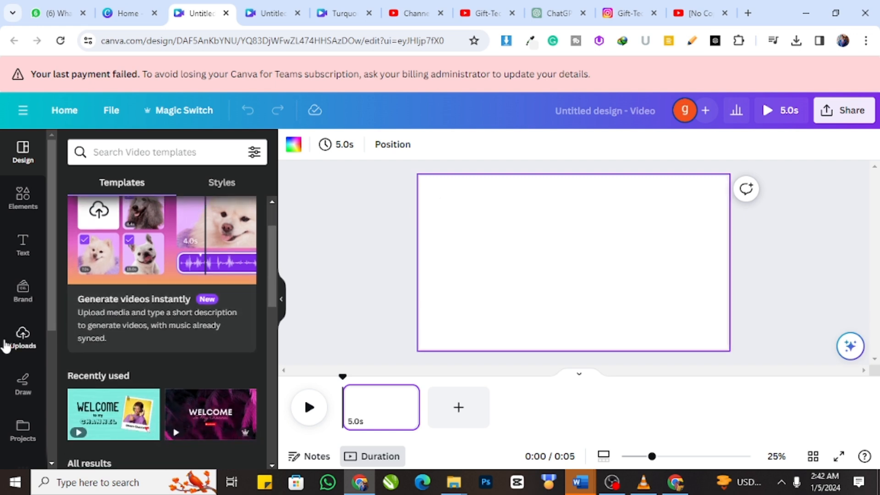
pyautogui.scroll(-1, 53, 320)
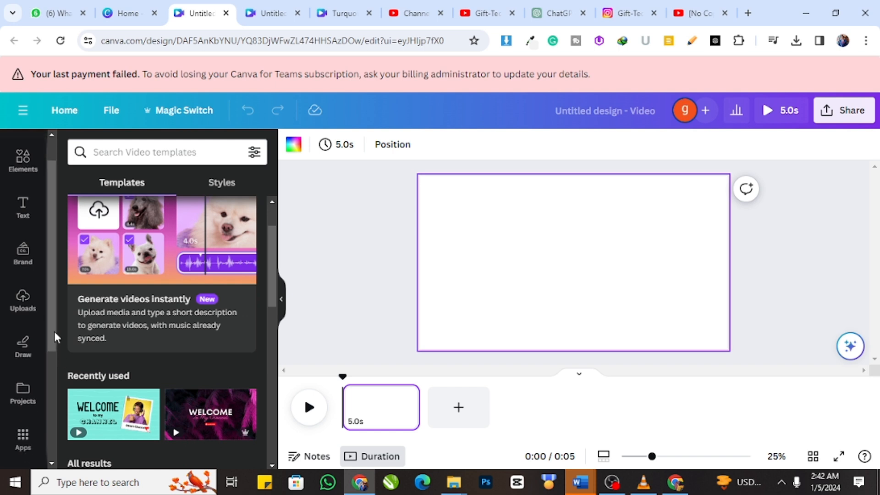
pyautogui.moveTo(51, 333); pyautogui.dragTo(46, 377)
pyautogui.click(28, 364)
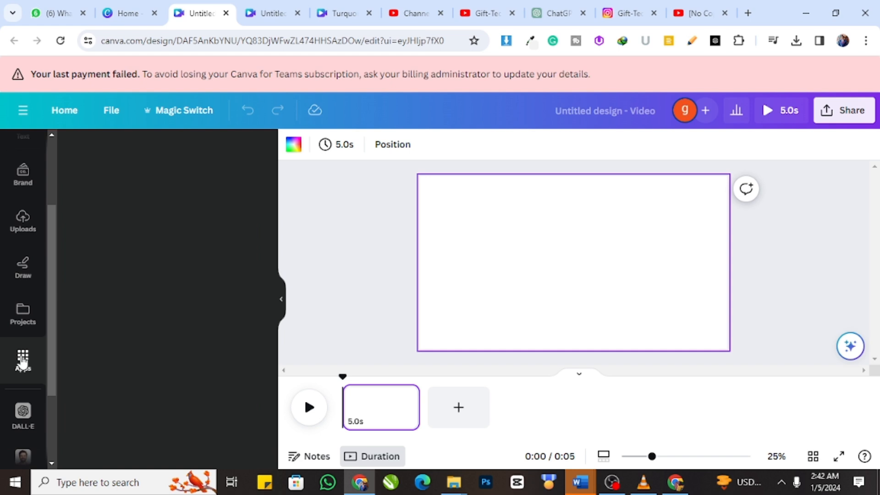
pyautogui.click(127, 152)
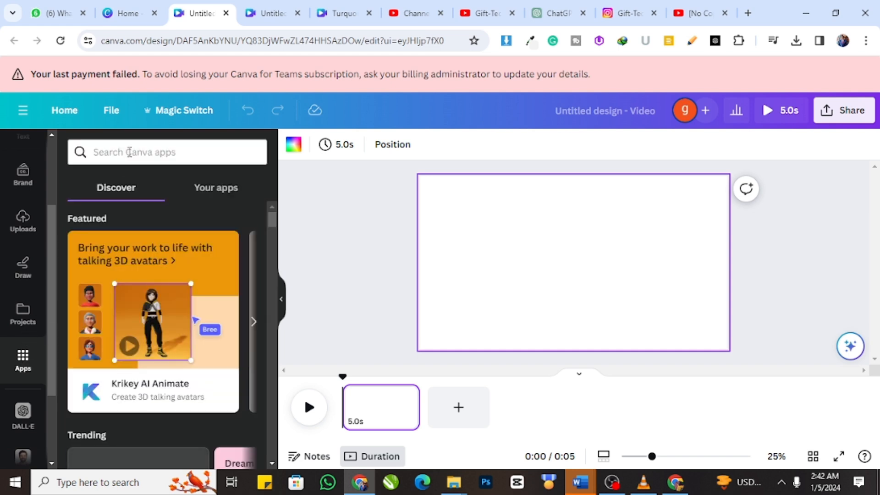
pyautogui.write('deepre')
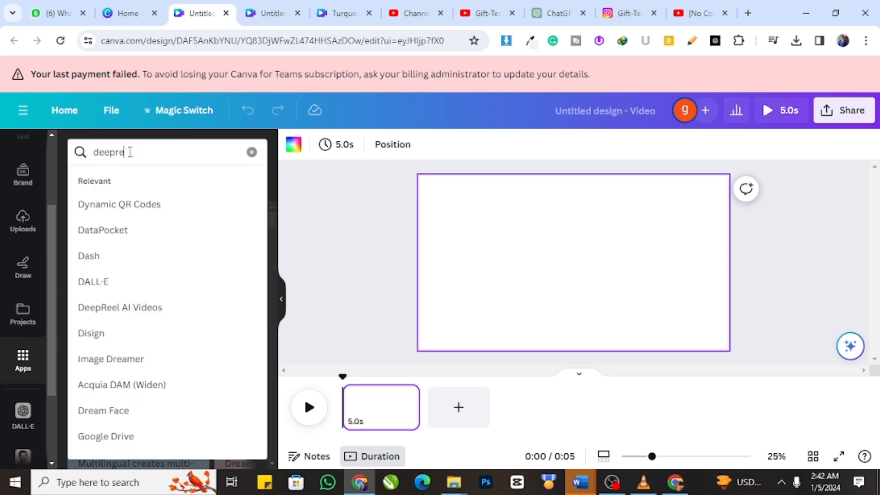
pyautogui.click(132, 211)
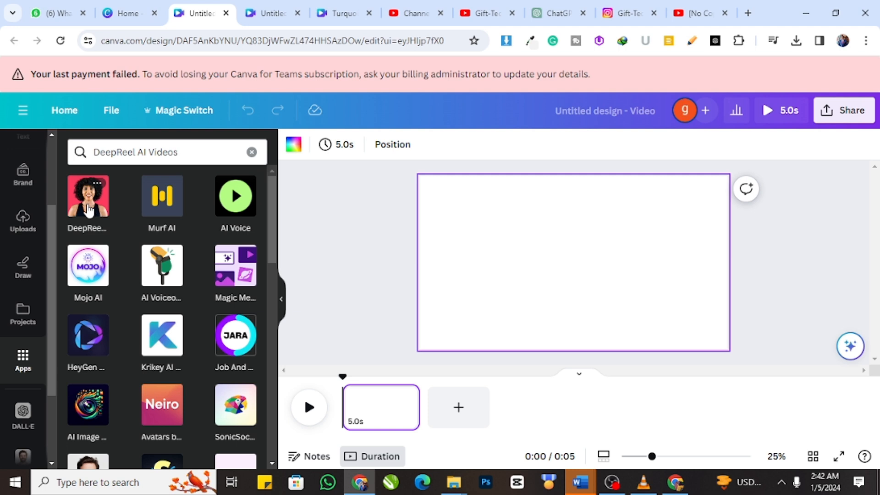
pyautogui.click(90, 207)
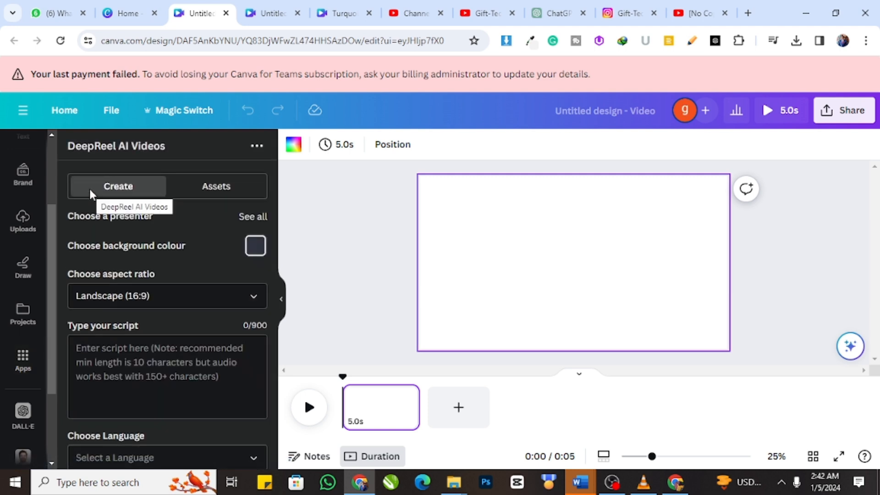
# Step: Examine DeepReel's presenter, script and language options, and compare the presenters with those in the Instagram posts
pyautogui.scroll(-2, 110, 252)
pyautogui.scroll(2, 108, 258)
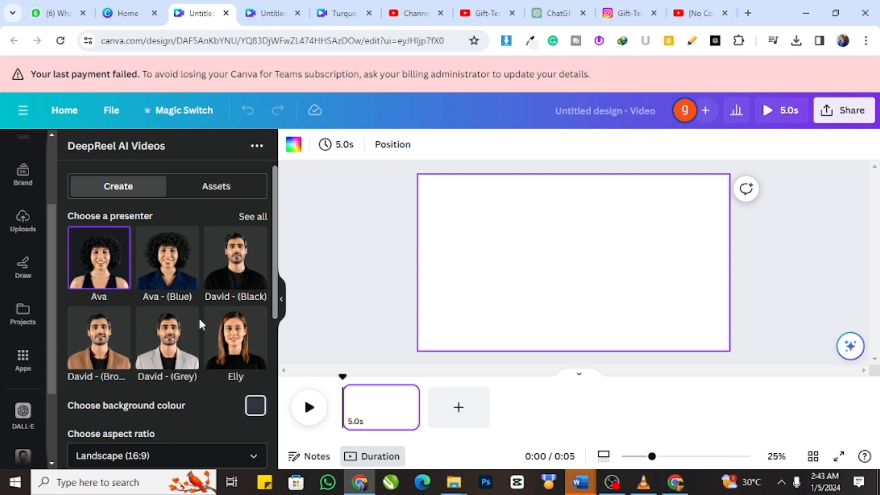
pyautogui.scroll(-1, 163, 310)
pyautogui.scroll(-5, 161, 310)
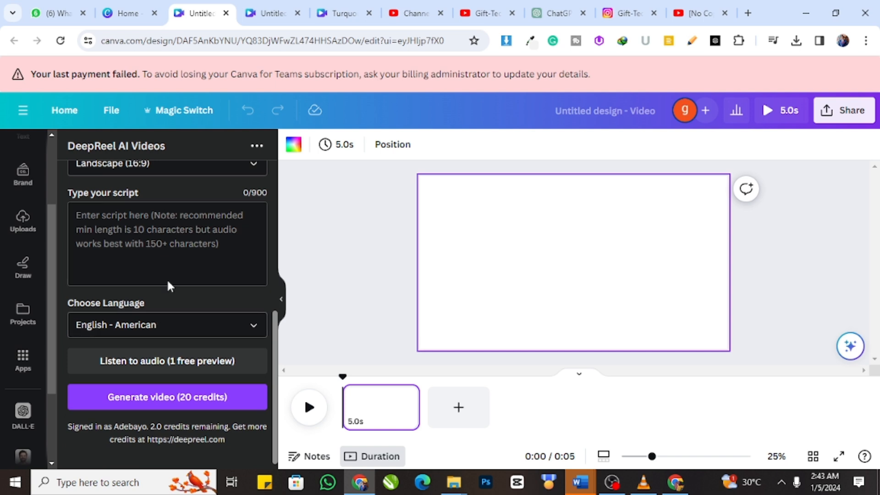
pyautogui.scroll(5, 167, 298)
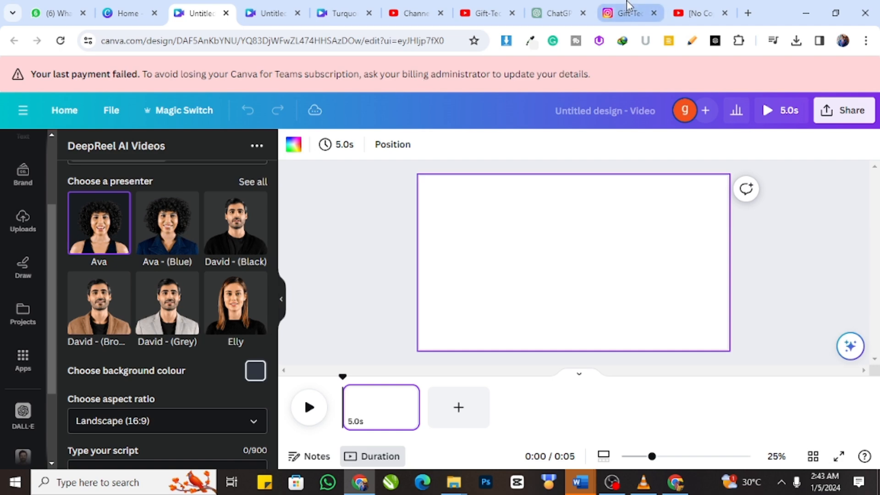
pyautogui.click(626, 13)
pyautogui.scroll(5, 641, 284)
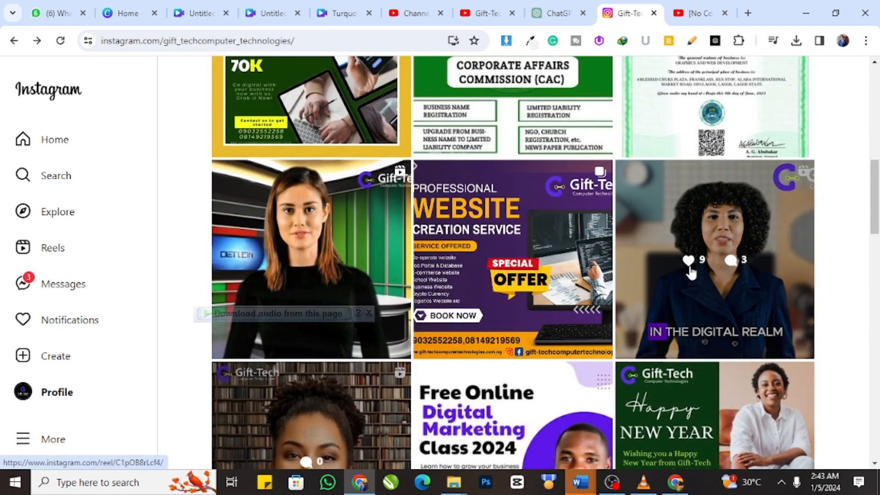
# Step: Return to the blank Canva video, choose Ava - (Blue) as presenter and set a dark red background colour, RGB 109, 3, 3
pyautogui.click(203, 13)
pyautogui.click(182, 236)
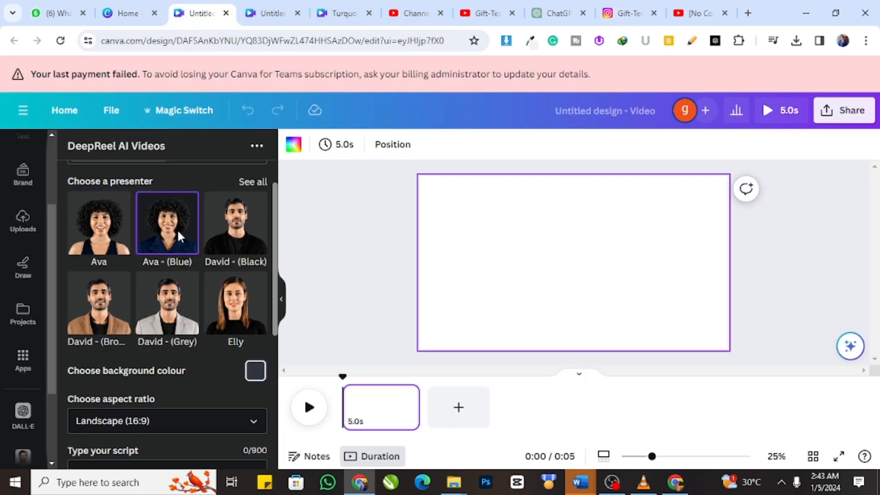
pyautogui.scroll(-3, 179, 266)
pyautogui.click(250, 249)
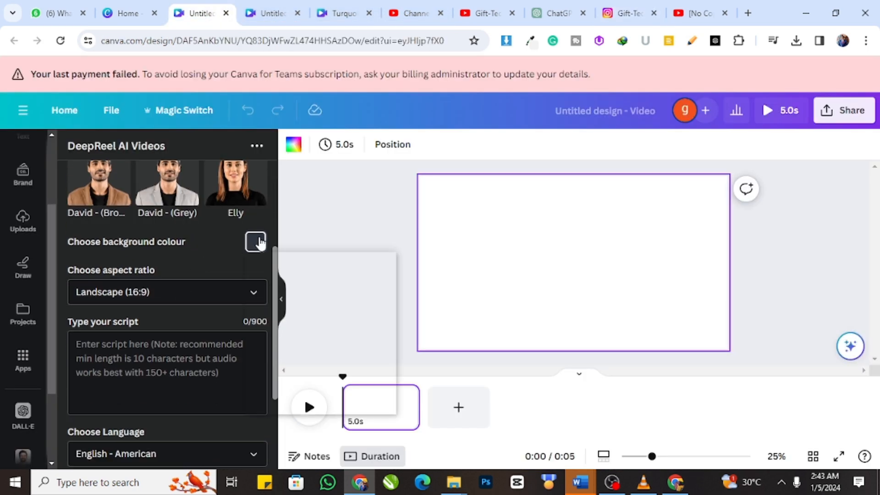
pyautogui.moveTo(336, 357); pyautogui.dragTo(301, 357)
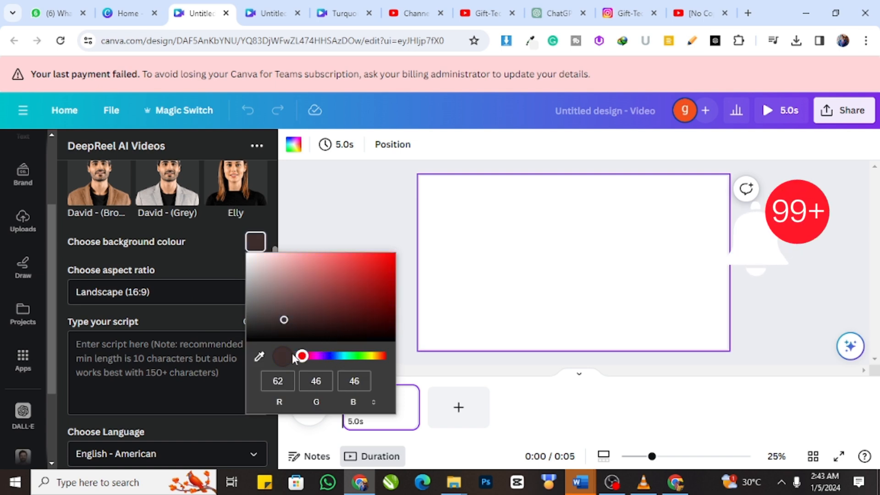
pyautogui.moveTo(369, 329); pyautogui.dragTo(390, 306)
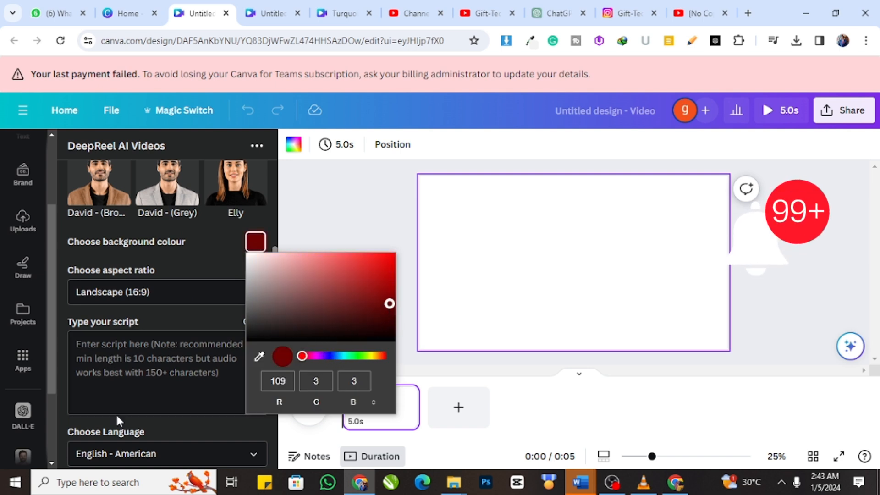
# Step: Enter "welcome to my Instagram account" as the presenter's script, correcting the spelling of Instagram with the suggested word
pyautogui.click(143, 356)
pyautogui.write('welcome to my')
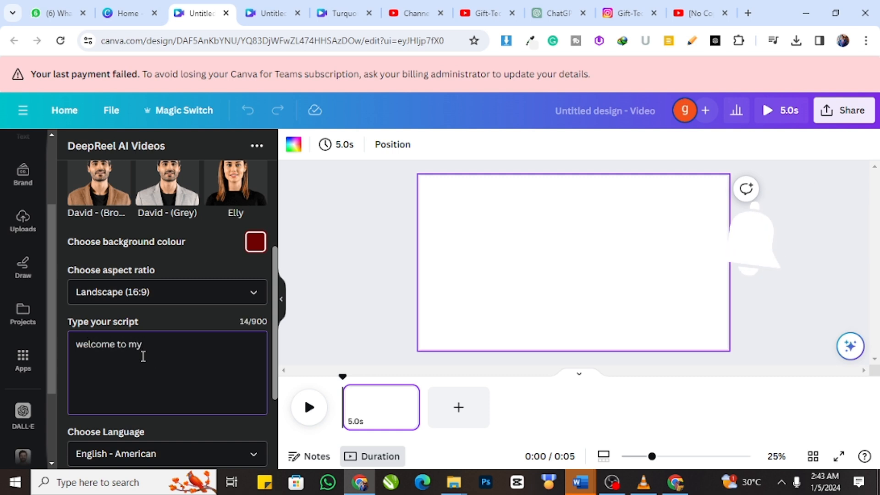
pyautogui.write('instagram accont')
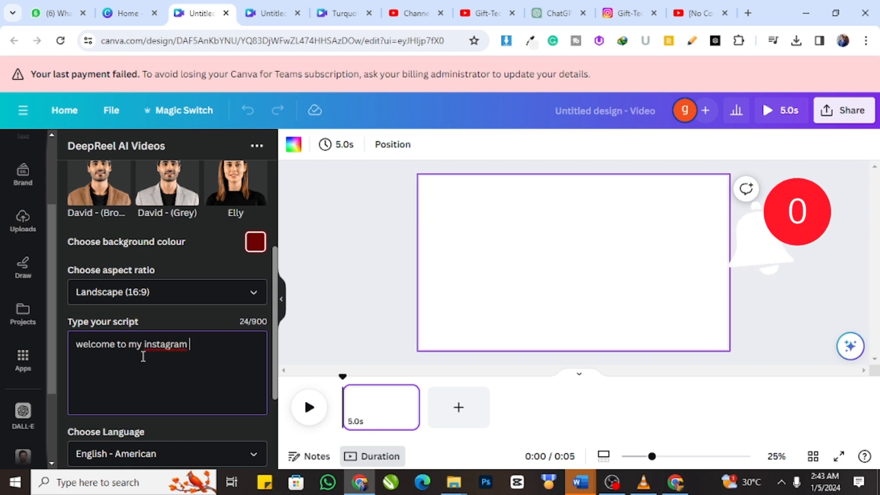
pyautogui.press('BackSpace')
pyautogui.write('oun')
pyautogui.press('BackSpace')
pyautogui.press('BackSpace')
pyautogui.press('BackSpace')
pyautogui.write('ount')
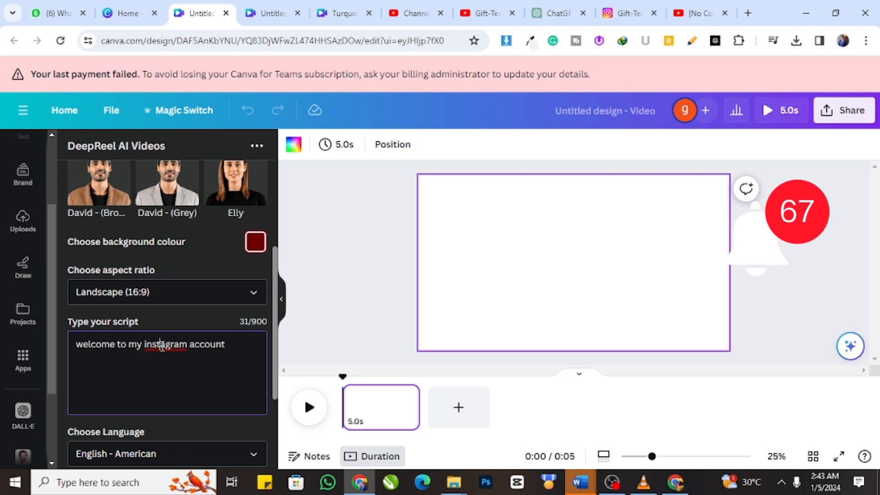
pyautogui.rightClick(163, 344)
pyautogui.click(229, 46)
# Step: Listen to the free audio preview of the script and try to generate the presenter video
pyautogui.scroll(-3, 183, 403)
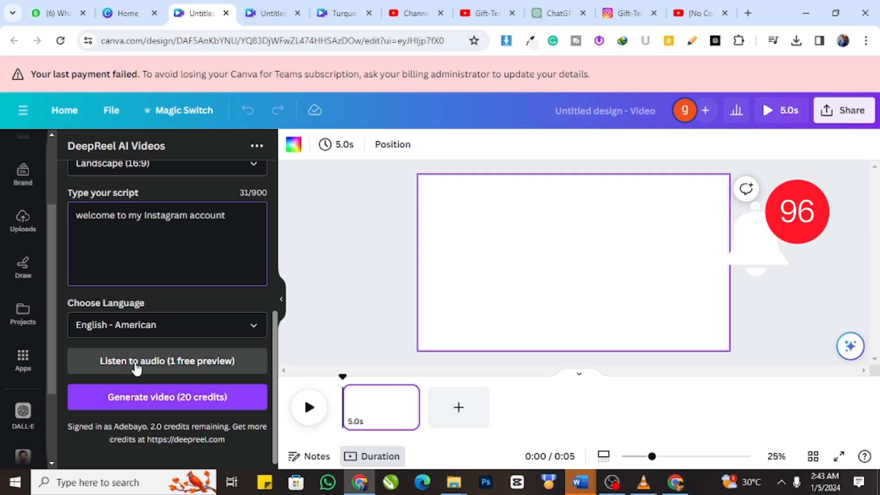
pyautogui.click(136, 366)
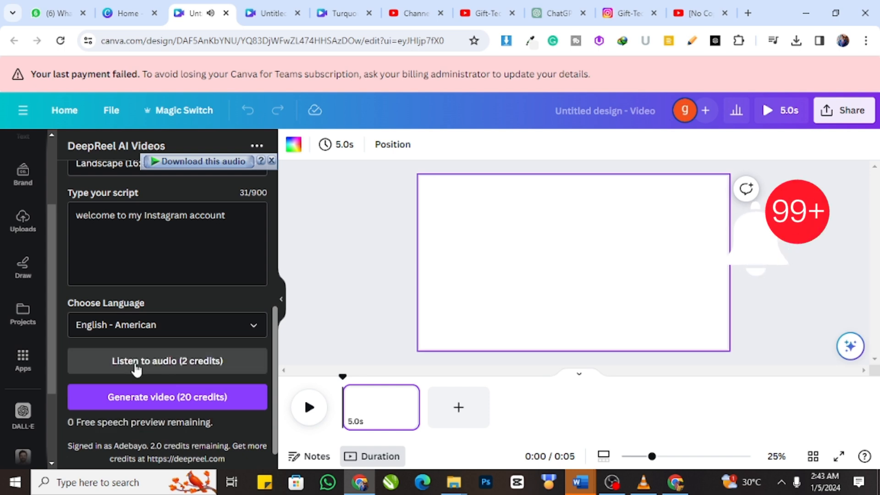
pyautogui.click(178, 398)
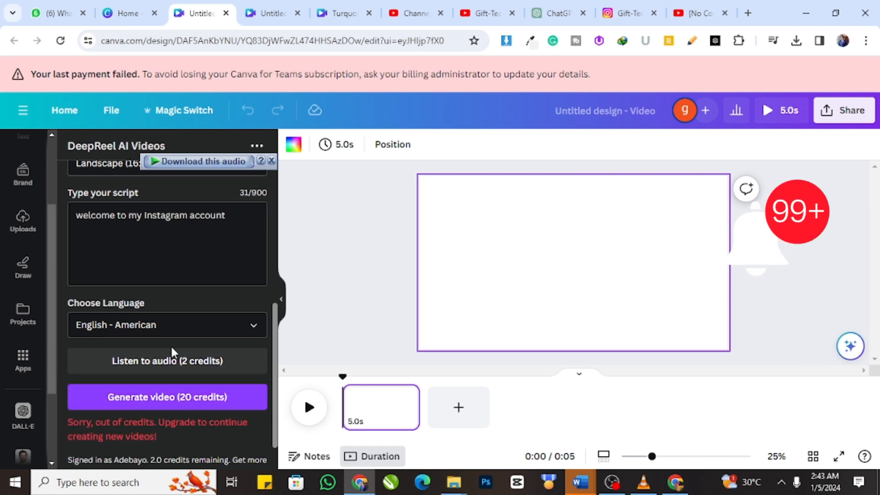
pyautogui.scroll(4, 180, 343)
pyautogui.scroll(-5, 181, 350)
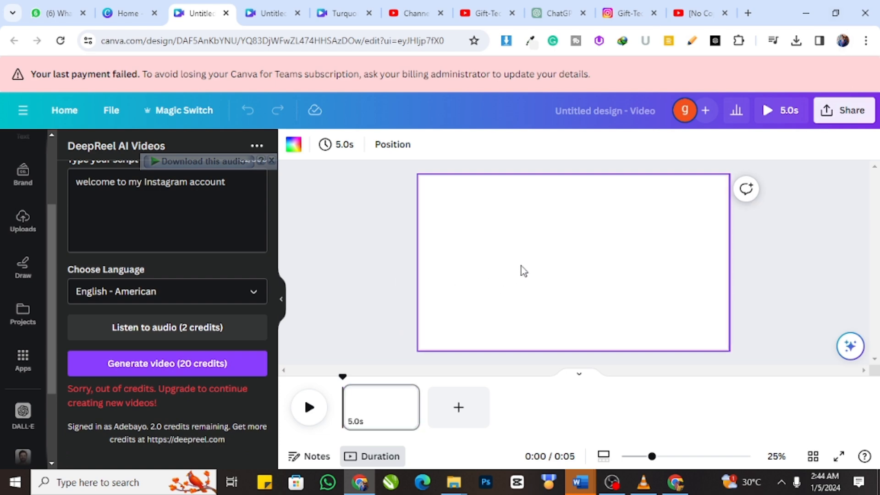
pyautogui.scroll(5, 89, 245)
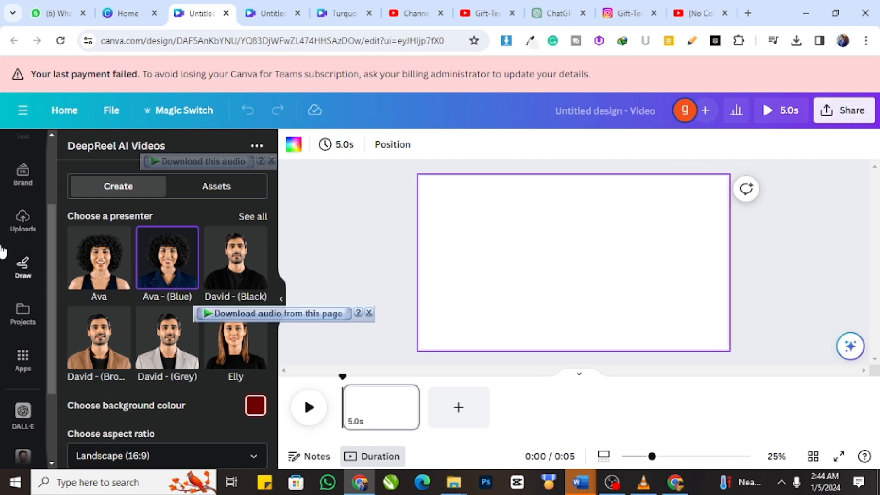
# Step: Compare the uploaded presenter videos with the Instagram posts and add the 24.0s video of the woman in black to the Canva page
pyautogui.click(16, 232)
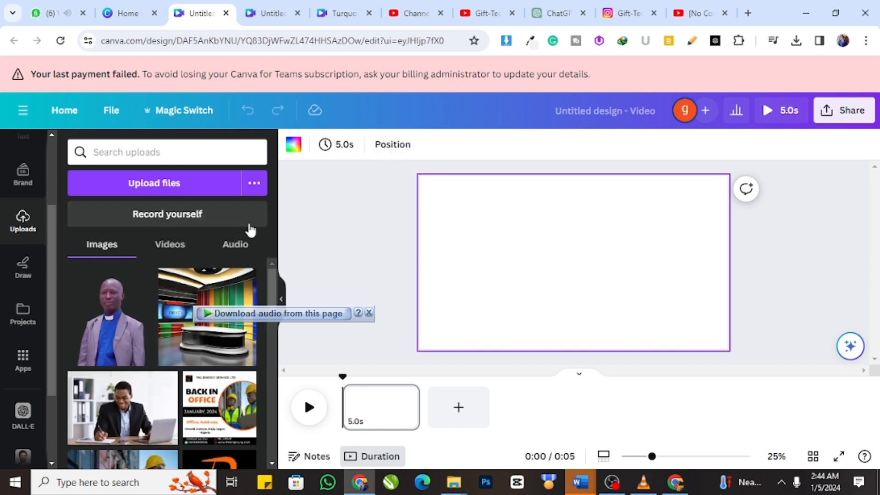
pyautogui.click(158, 246)
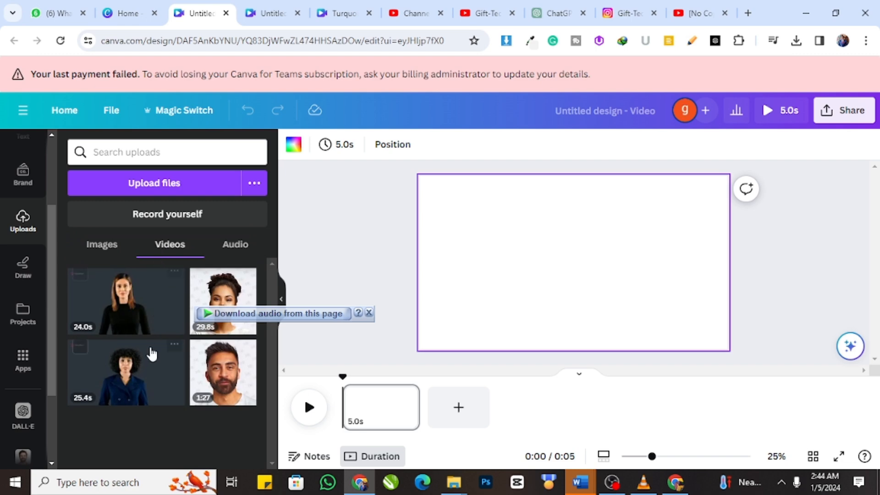
pyautogui.click(633, 7)
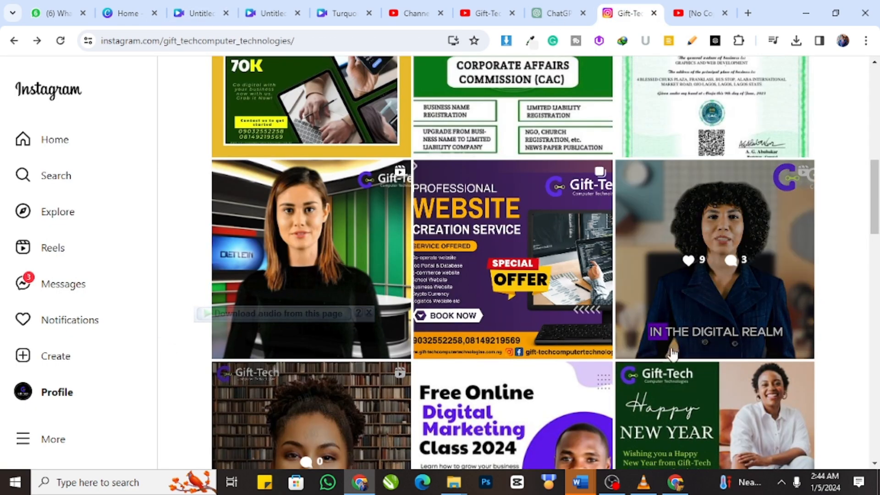
pyautogui.click(198, 5)
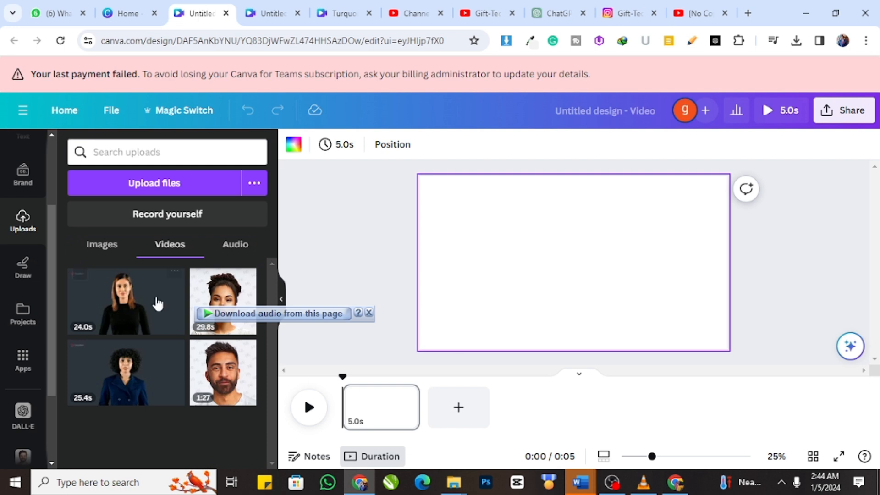
pyautogui.click(137, 323)
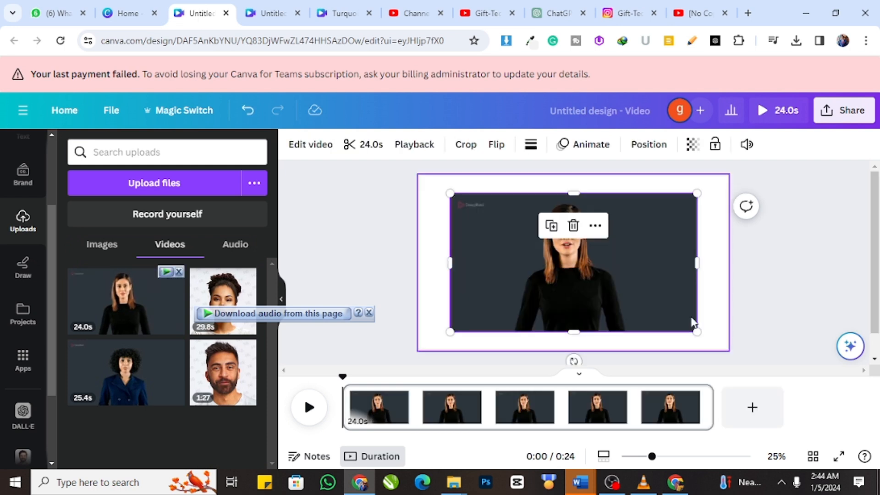
# Step: Play the added presenter video, dismiss the download overlay on it, and pause playback at 0:11
pyautogui.click(309, 407)
pyautogui.click(307, 411)
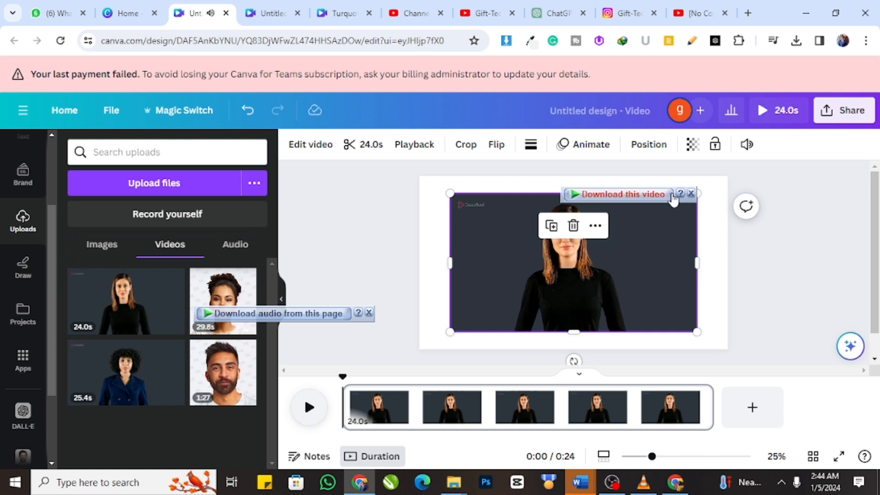
pyautogui.click(690, 195)
pyautogui.press('space')
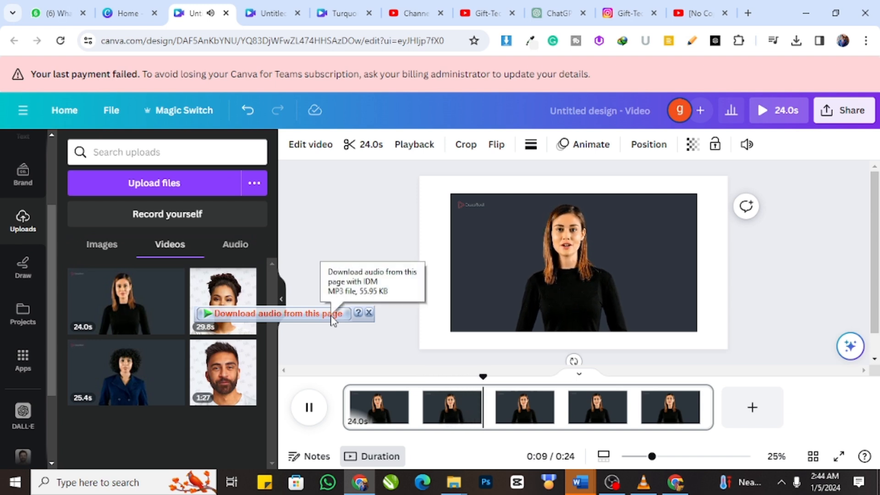
pyautogui.click(310, 408)
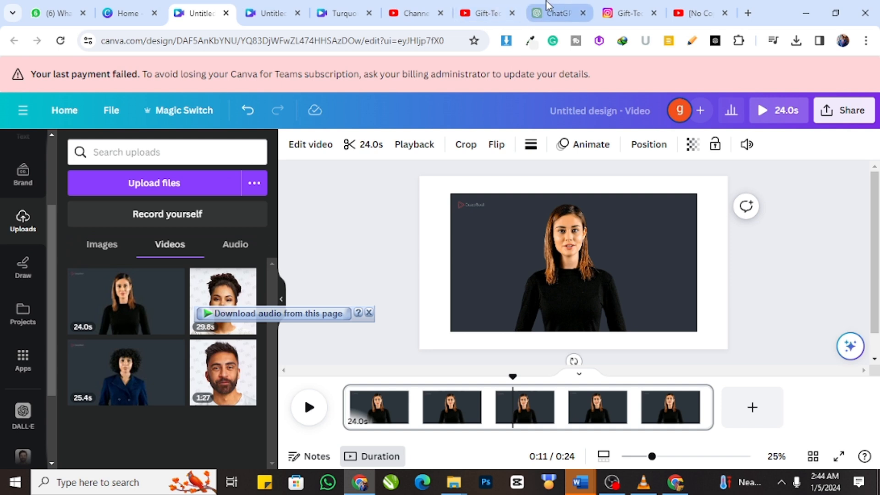
# Step: Reopen the DeepReel AI Videos app in the design and bring up its empty script field
pyautogui.scroll(-3, 7, 356)
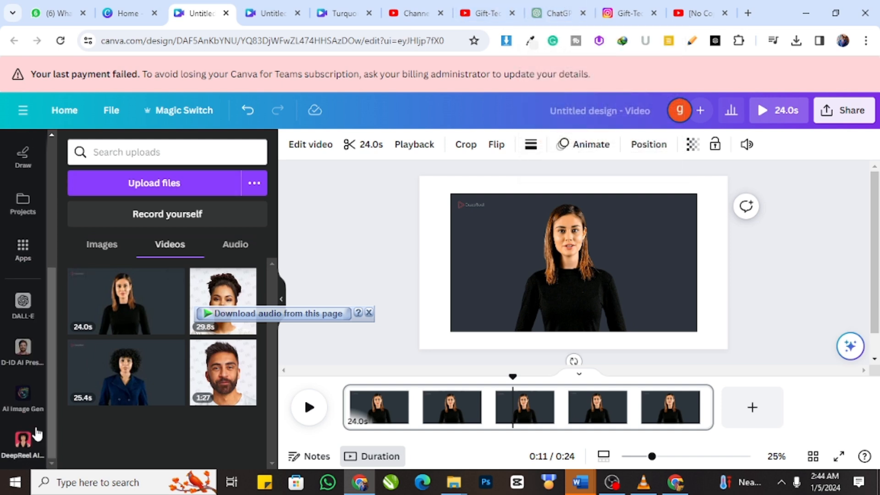
pyautogui.click(25, 441)
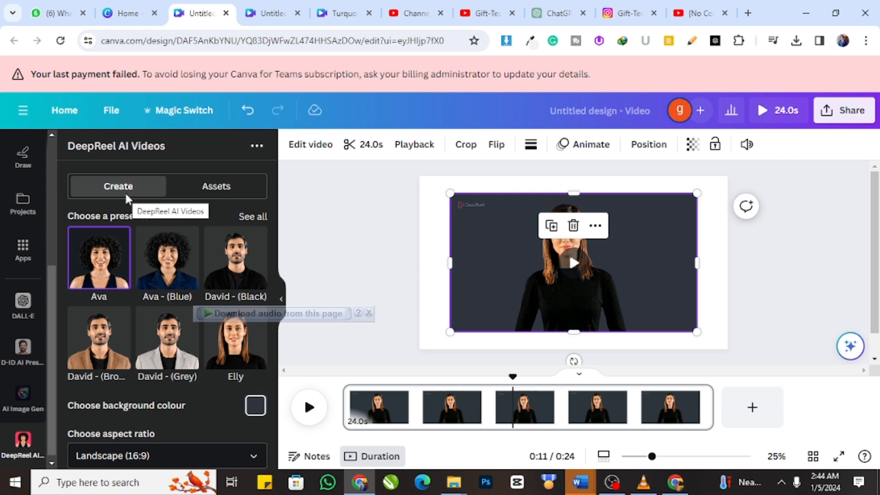
pyautogui.scroll(-4, 119, 303)
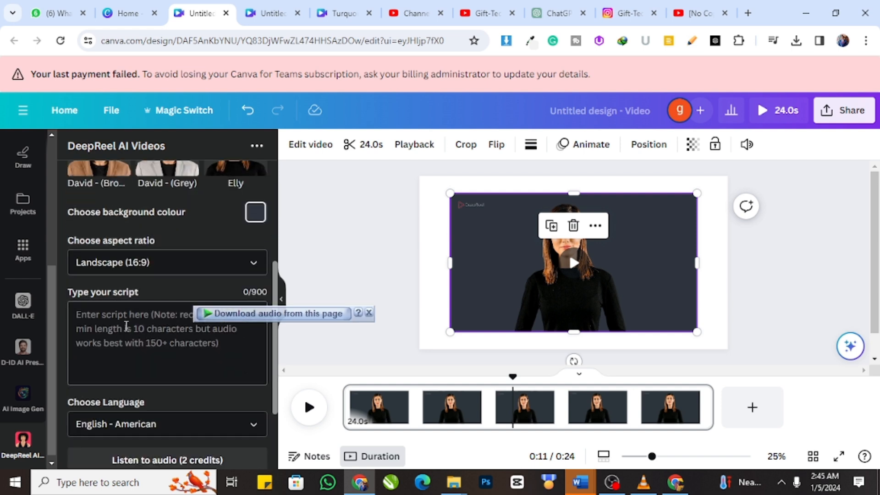
pyautogui.scroll(-3, 136, 343)
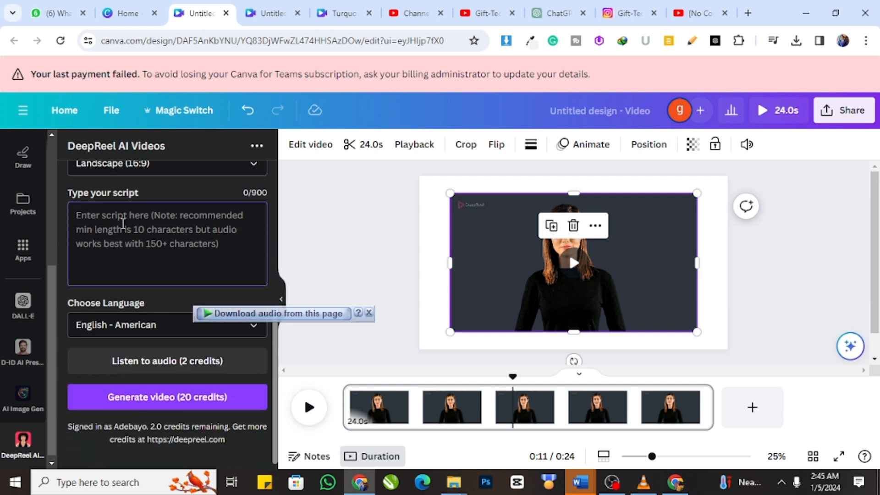
# Step: Copy ChatGPT's answer on what digital marketing is and paste it as the DeepReel script in the Canva design
pyautogui.click(554, 13)
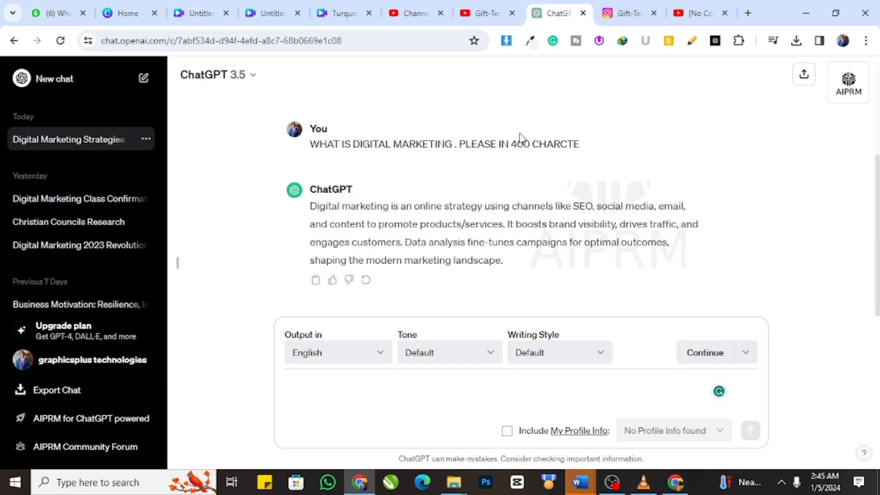
pyautogui.click(315, 279)
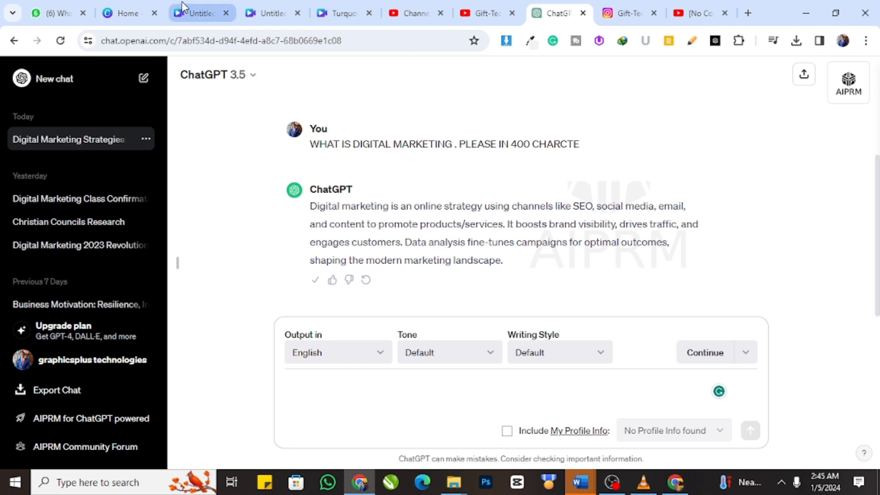
pyautogui.click(195, 12)
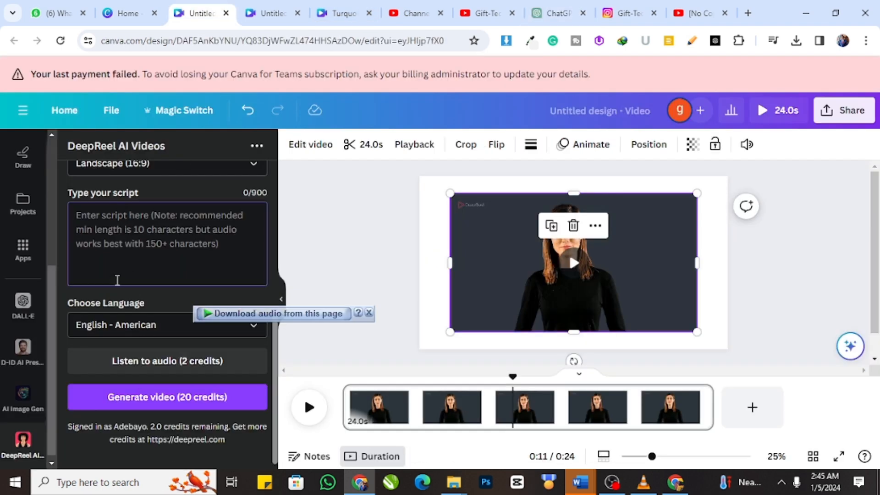
pyautogui.click(117, 280)
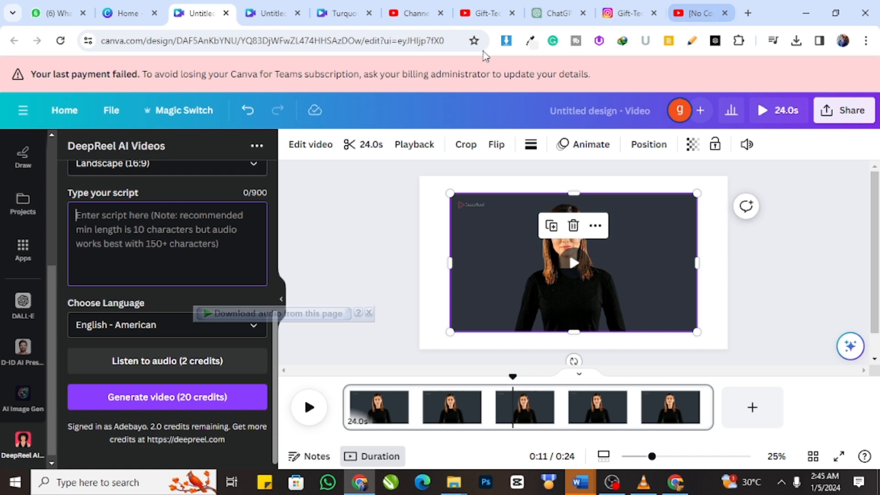
pyautogui.click(554, 14)
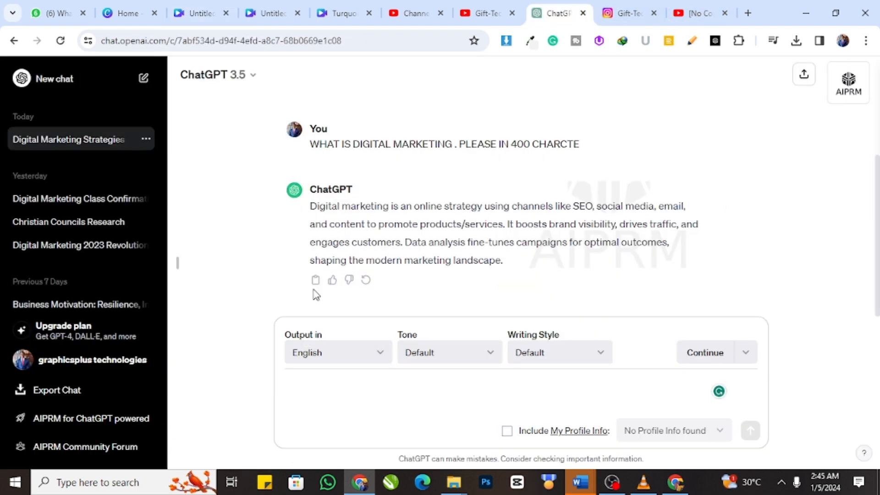
pyautogui.click(197, 13)
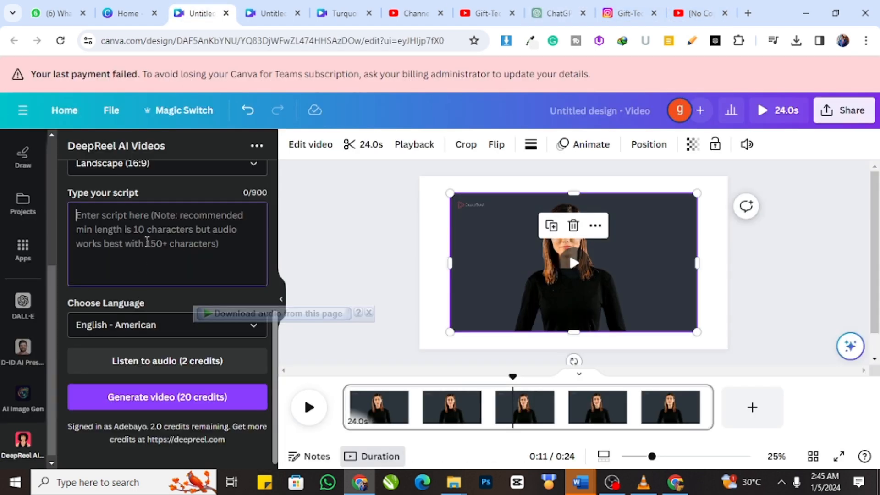
pyautogui.hotkey('ctrl', 'v')
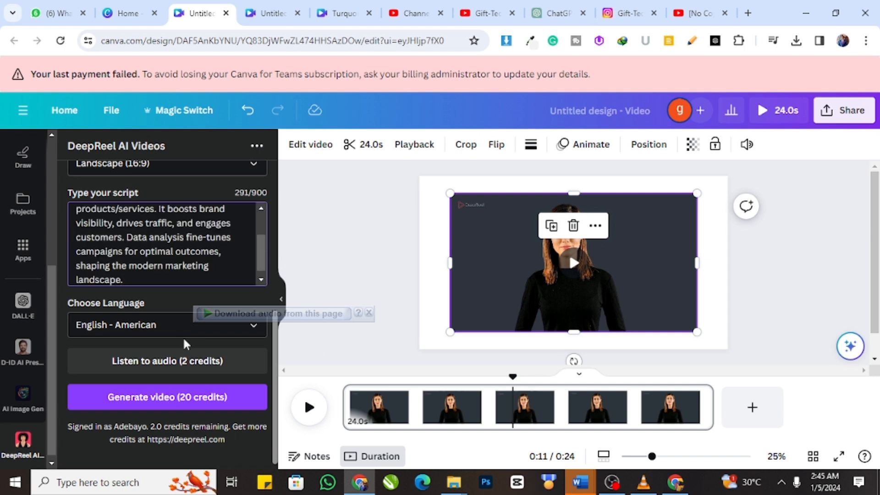
# Step: Request an audio preview of the digital marketing script and review the presenter, background, aspect ratio and script settings
pyautogui.click(215, 371)
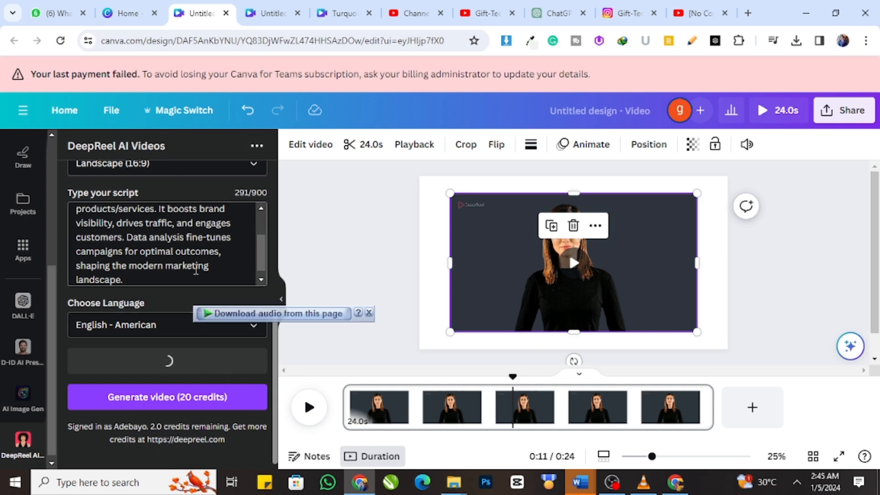
pyautogui.scroll(3, 191, 236)
pyautogui.scroll(6, 261, 176)
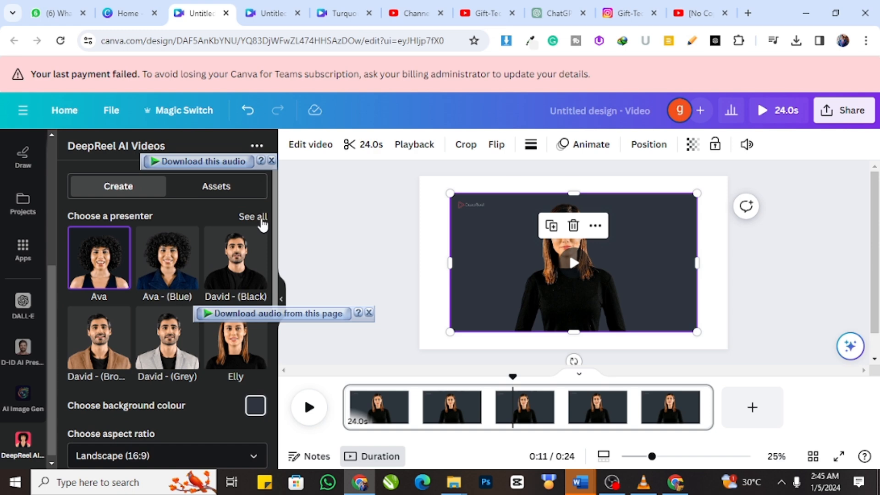
pyautogui.scroll(-6, 262, 224)
pyautogui.scroll(3, 260, 222)
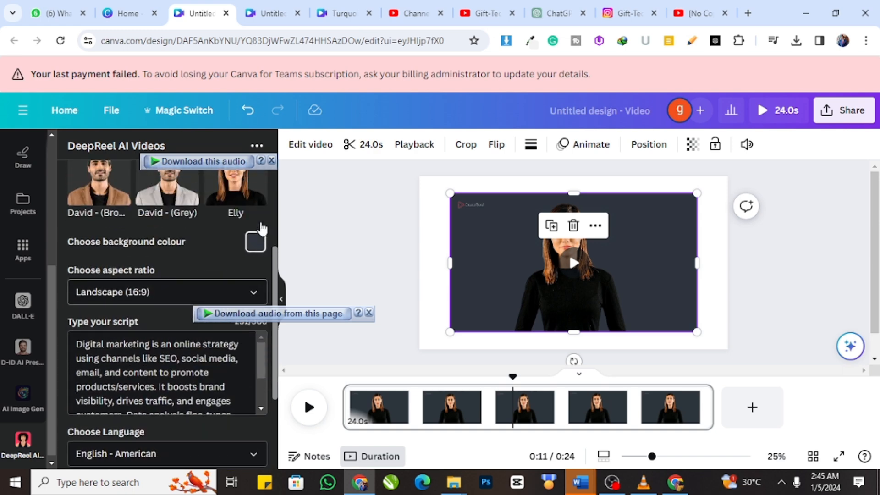
pyautogui.scroll(-3, 224, 260)
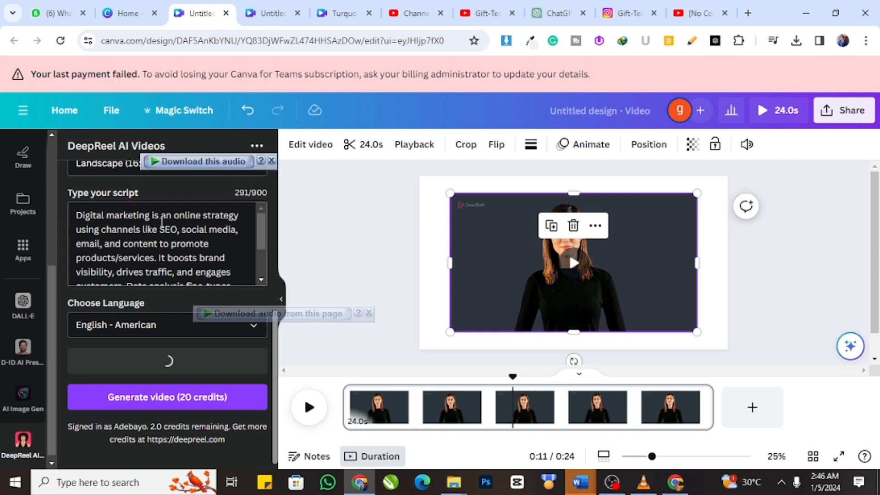
pyautogui.scroll(-2, 175, 236)
pyautogui.scroll(3, 175, 235)
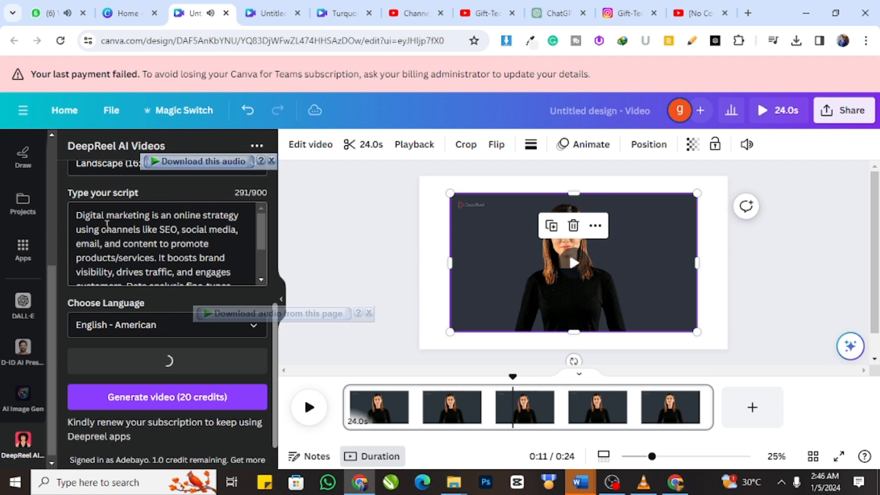
# Step: Highlight the script passage from "drives traffic" to the closing word "landscape."
pyautogui.moveTo(156, 232); pyautogui.dragTo(212, 280)
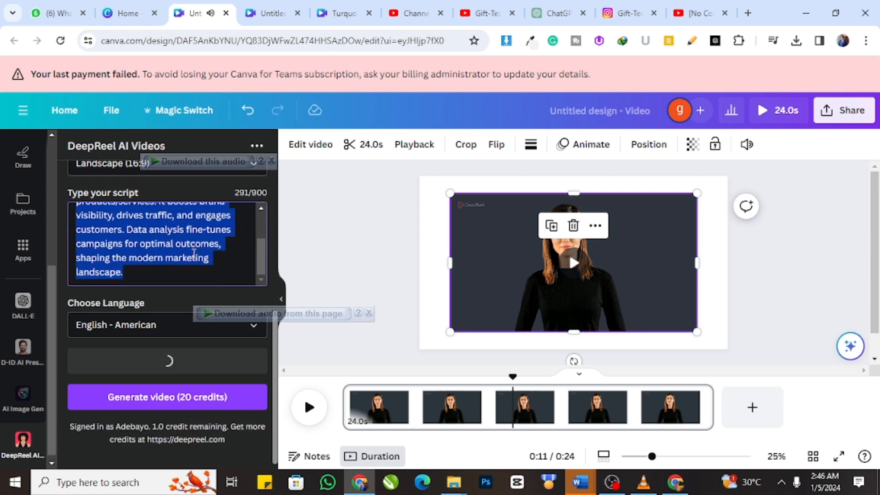
pyautogui.click(154, 230)
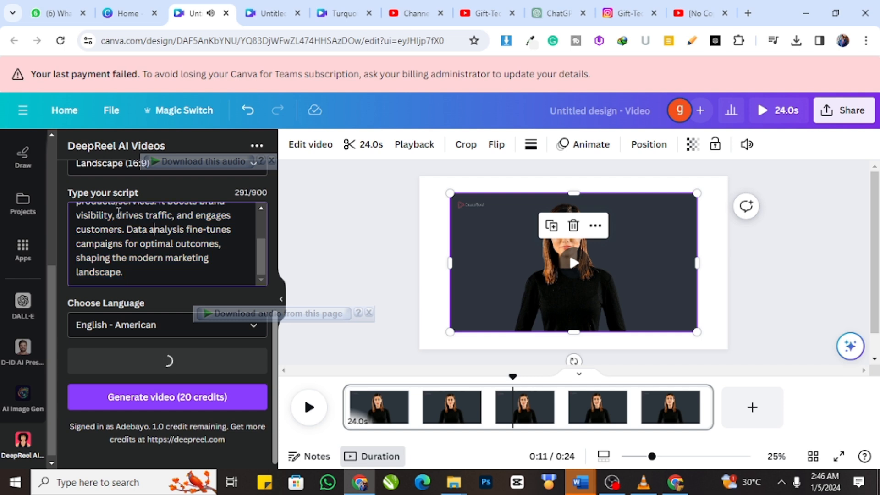
pyautogui.moveTo(118, 213); pyautogui.dragTo(189, 278)
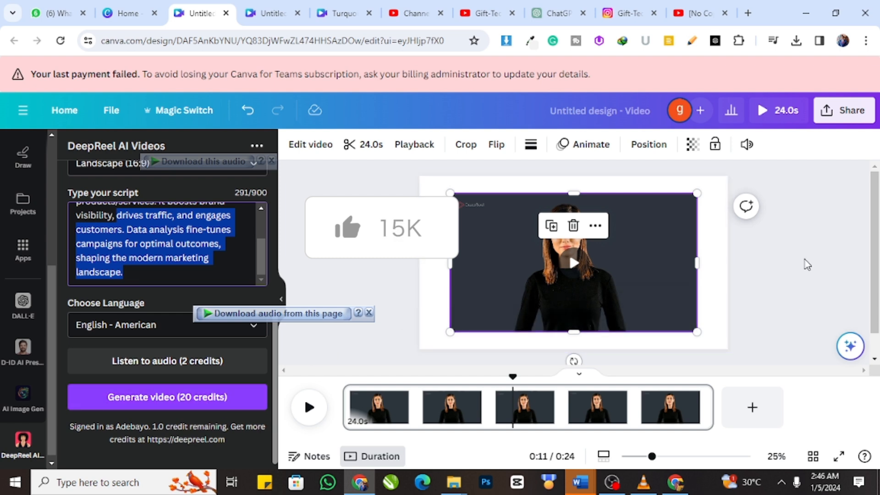
# Step: Remove the background from the presenter video with Background Remover and deselect the clip
pyautogui.click(789, 251)
pyautogui.click(641, 270)
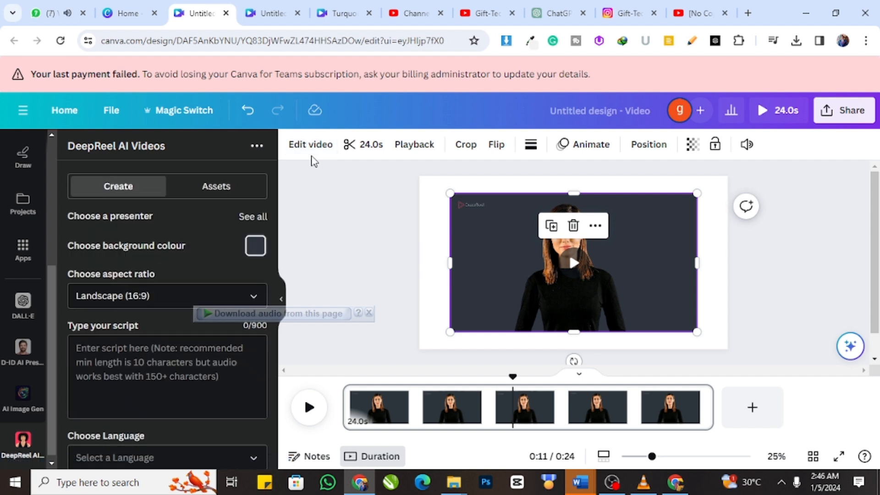
pyautogui.click(314, 147)
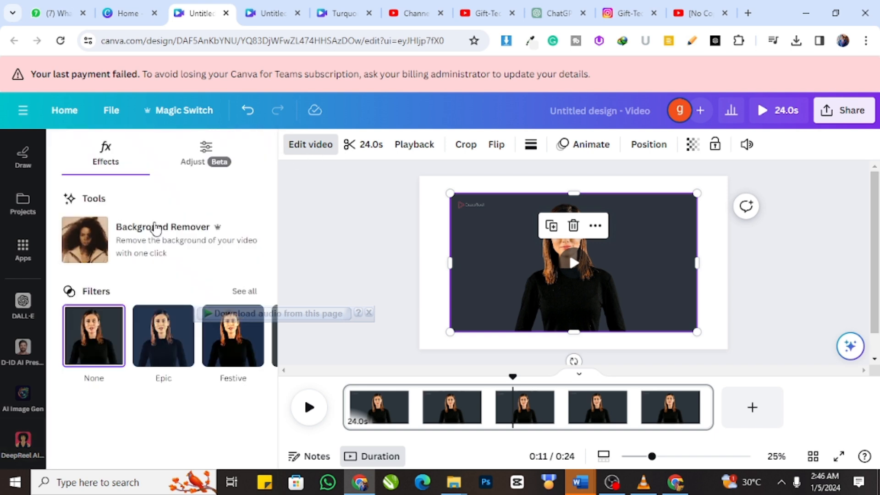
pyautogui.click(146, 246)
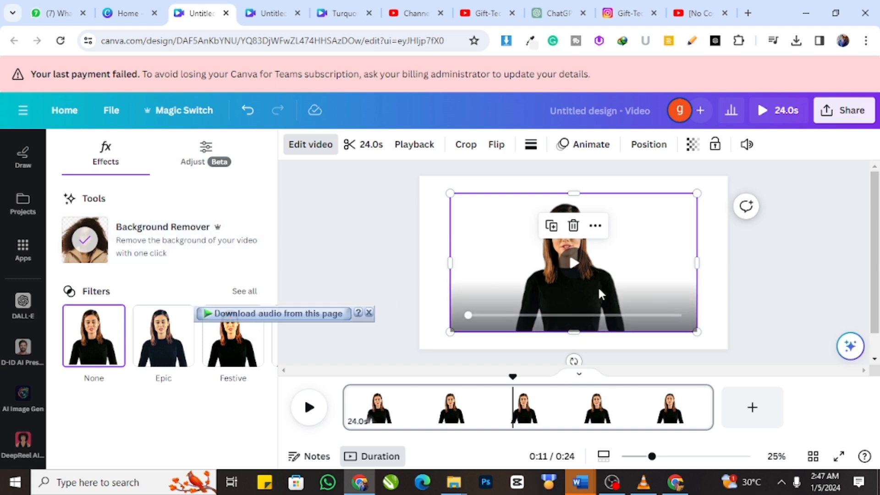
pyautogui.click(778, 269)
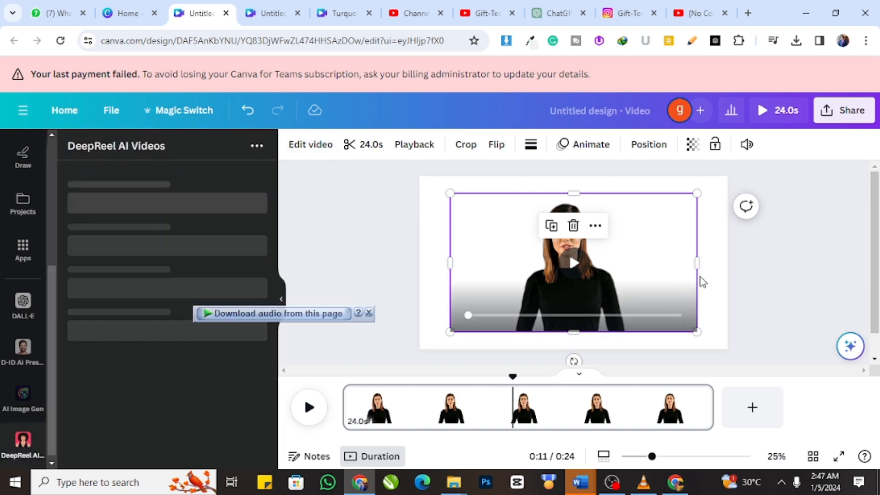
pyautogui.click(795, 278)
pyautogui.click(600, 276)
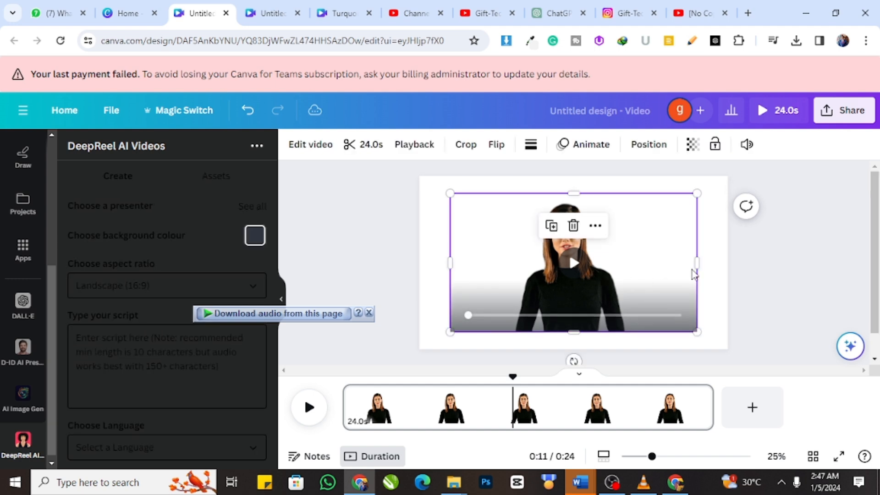
pyautogui.click(801, 263)
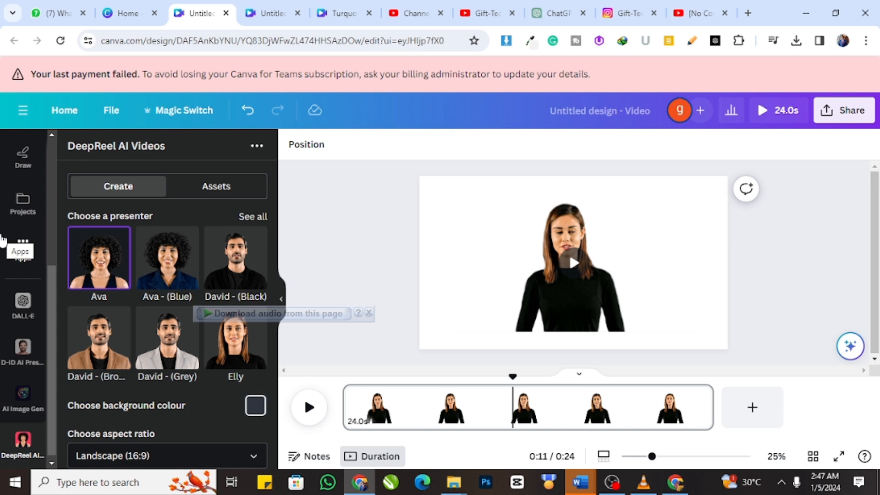
# Step: Search the Canva apps for "bakcgorund image" and open the AI Image Gen app
pyautogui.click(20, 262)
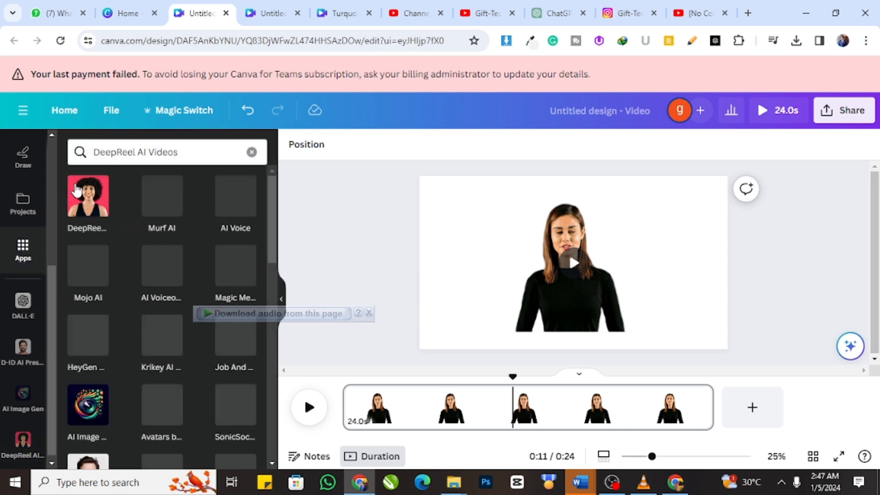
pyautogui.click(124, 151)
pyautogui.moveTo(118, 152); pyautogui.dragTo(40, 150)
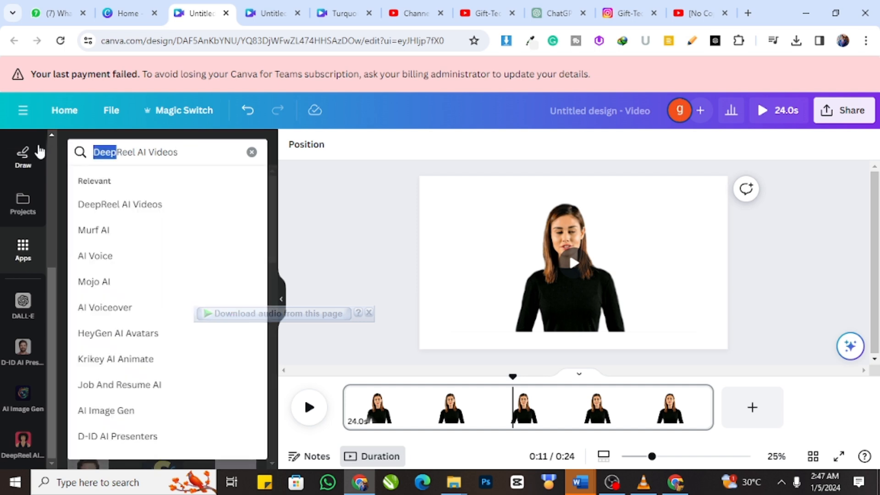
pyautogui.hotkey('ctrl', 'a')
pyautogui.write('bakcgorund')
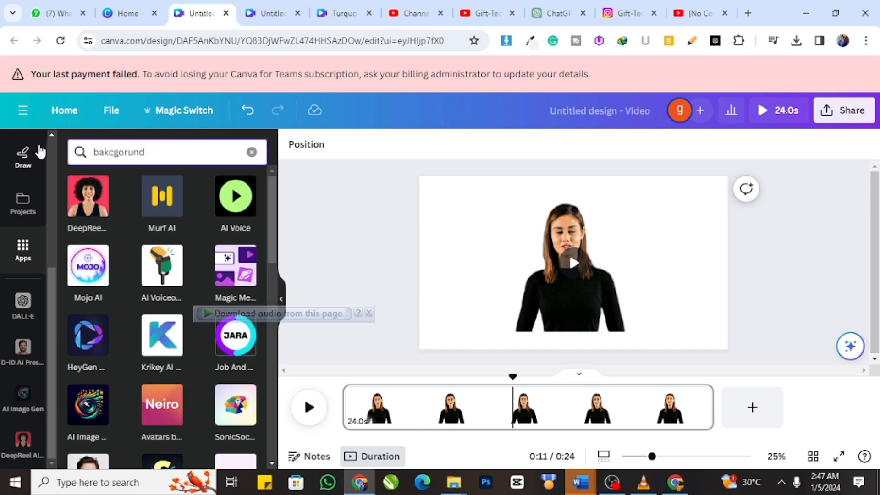
pyautogui.write(' image n')
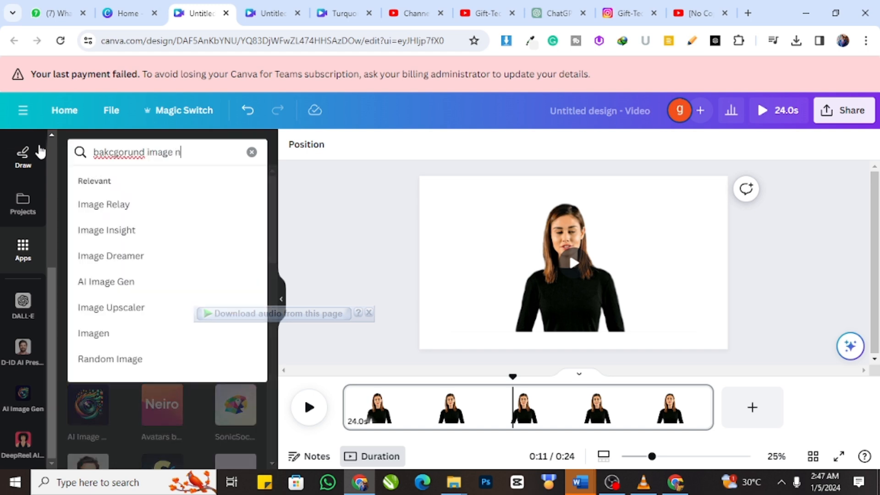
pyautogui.press('BackSpace')
pyautogui.press('BackSpace')
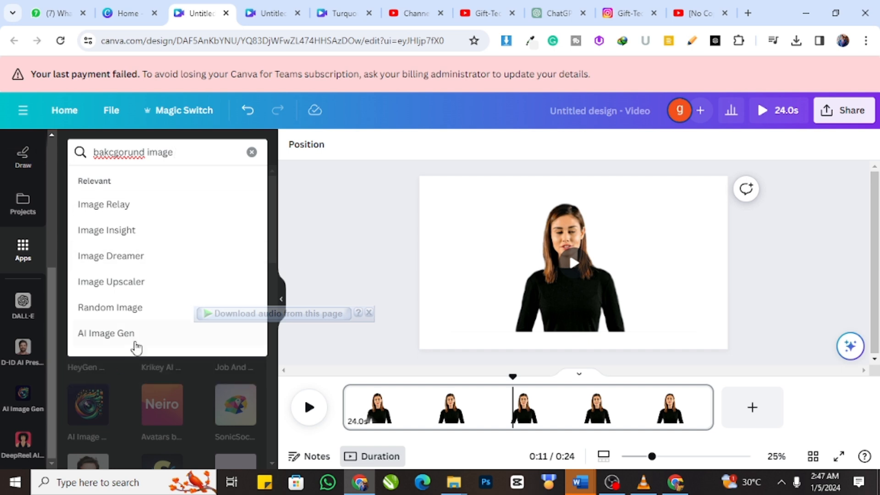
pyautogui.click(131, 336)
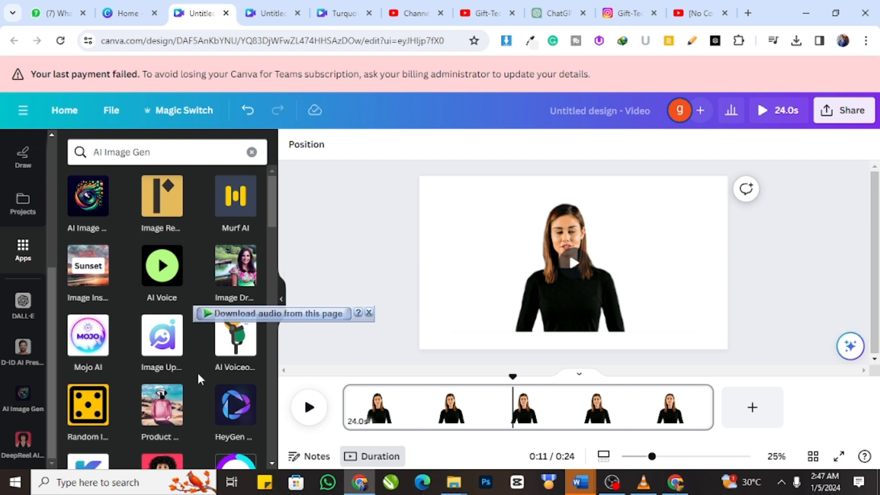
pyautogui.click(88, 211)
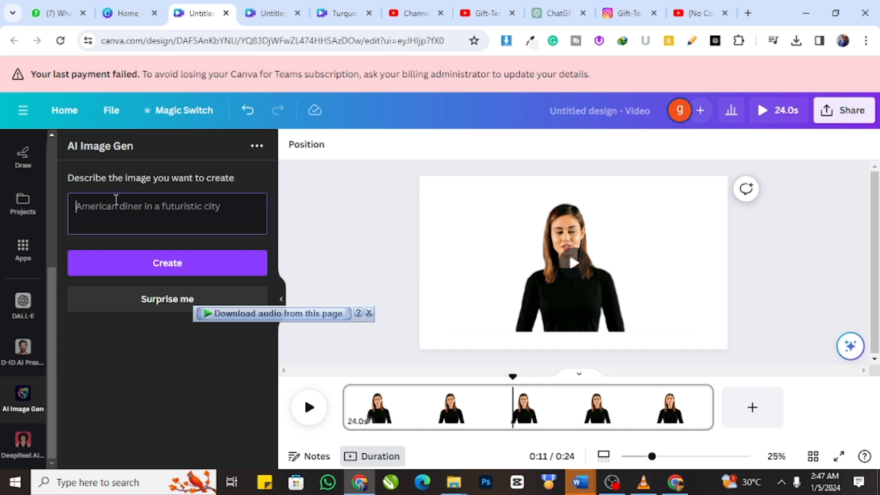
# Step: Switch to ChatGPT and submit the request "write a prompt to generate a presntation studio image"
pyautogui.click(546, 11)
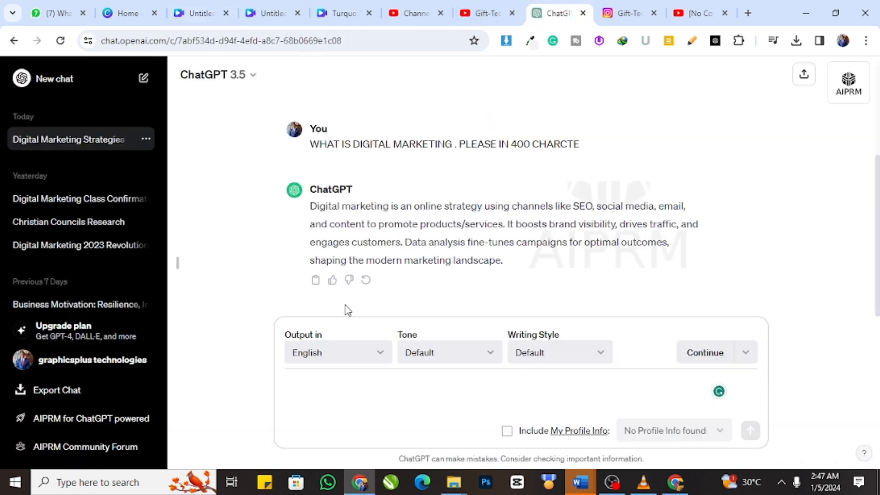
pyautogui.click(345, 379)
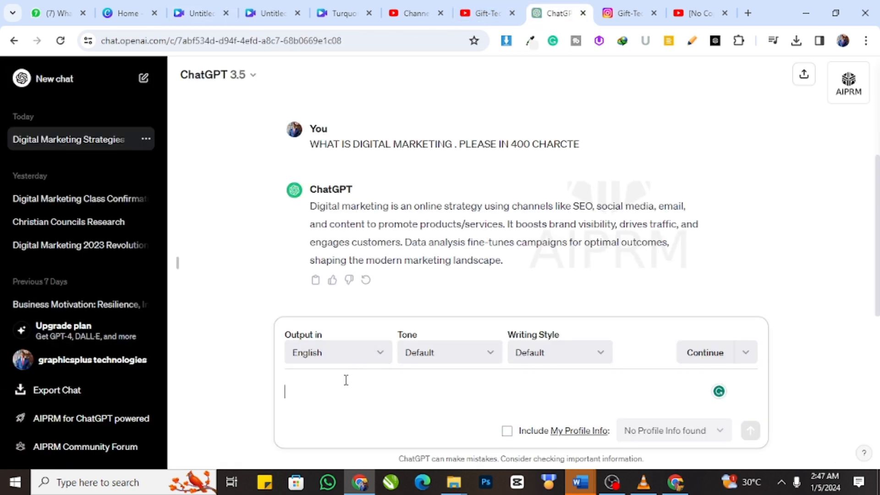
pyautogui.write('wr')
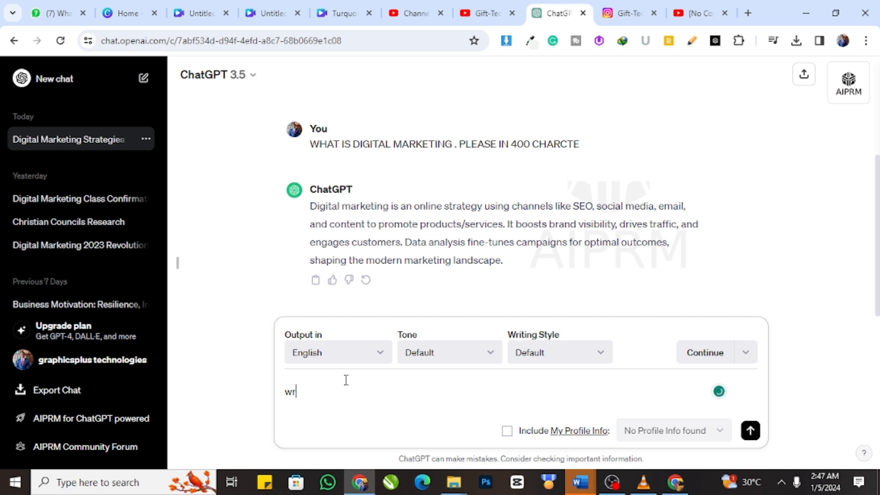
pyautogui.write('ite a porm')
pyautogui.write('p')
pyautogui.press('BackSpace')
pyautogui.press('BackSpace')
pyautogui.press('BackSpace')
pyautogui.press('BackSpace')
pyautogui.write('rompy')
pyautogui.write(' to generate ')
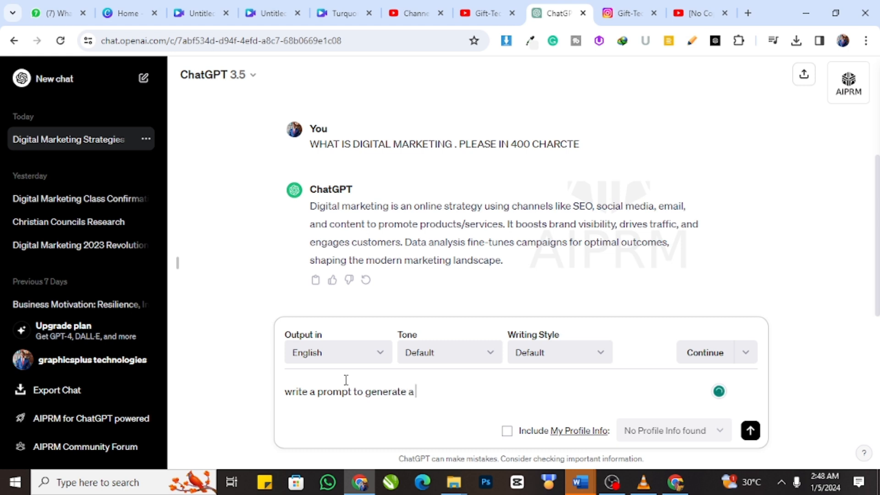
pyautogui.write('a presntation stuiod i')
pyautogui.press('BackSpace')
pyautogui.press('BackSpace')
pyautogui.press('BackSpace')
pyautogui.press('BackSpace')
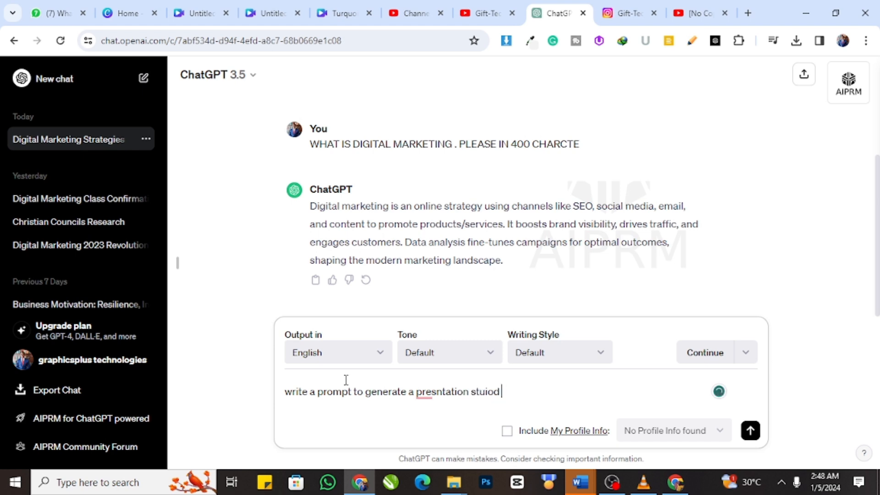
pyautogui.write('dio image')
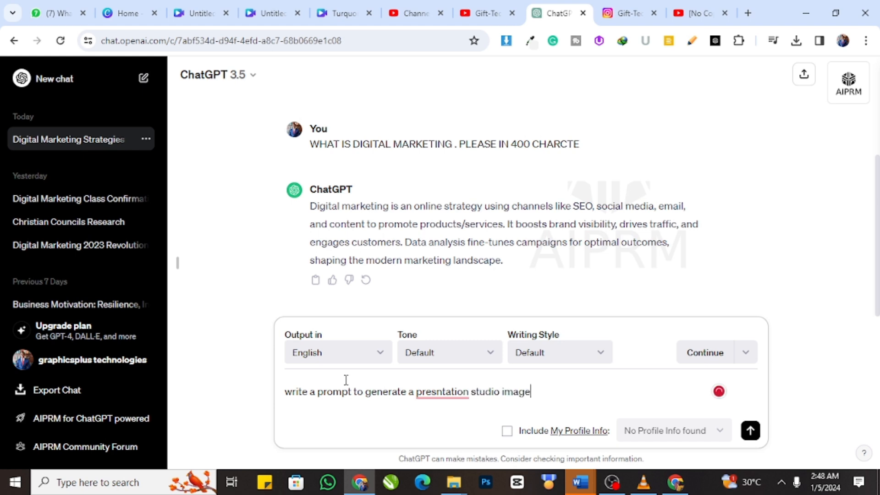
pyautogui.press('Return')
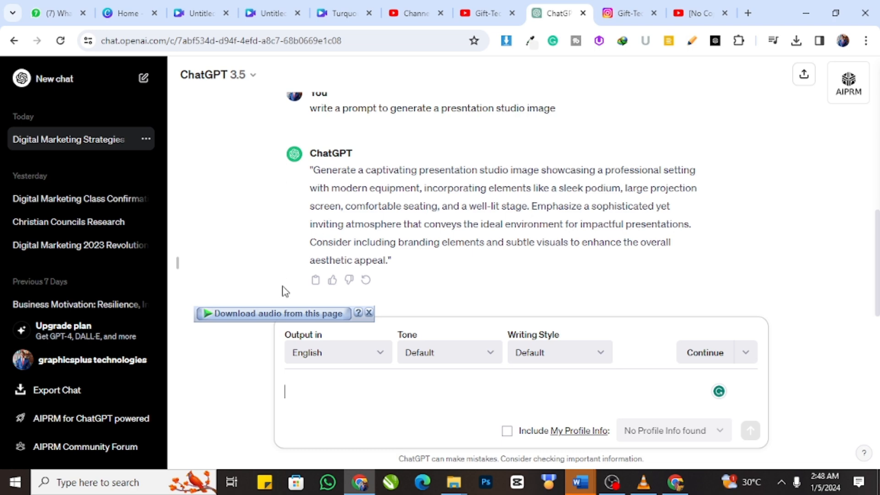
# Step: Copy ChatGPT's presentation studio prompt and paste it as the AI Image Gen description in the Canva design
pyautogui.click(315, 280)
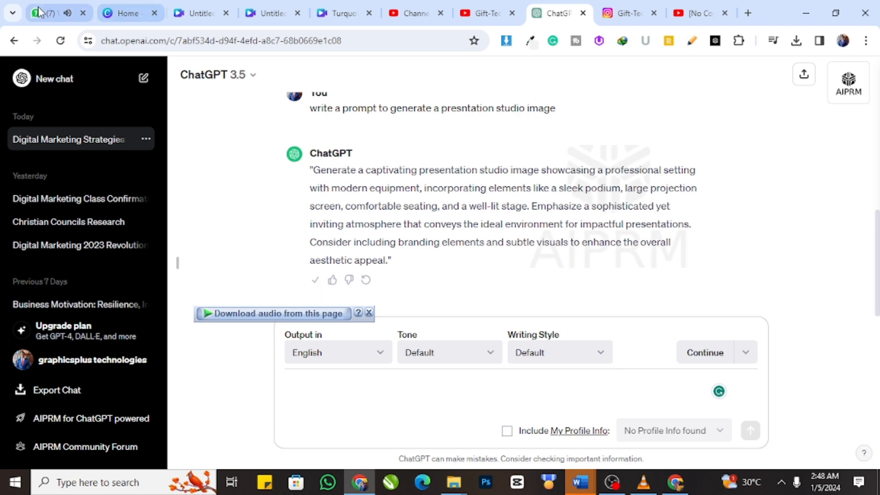
pyautogui.click(55, 13)
pyautogui.click(403, 13)
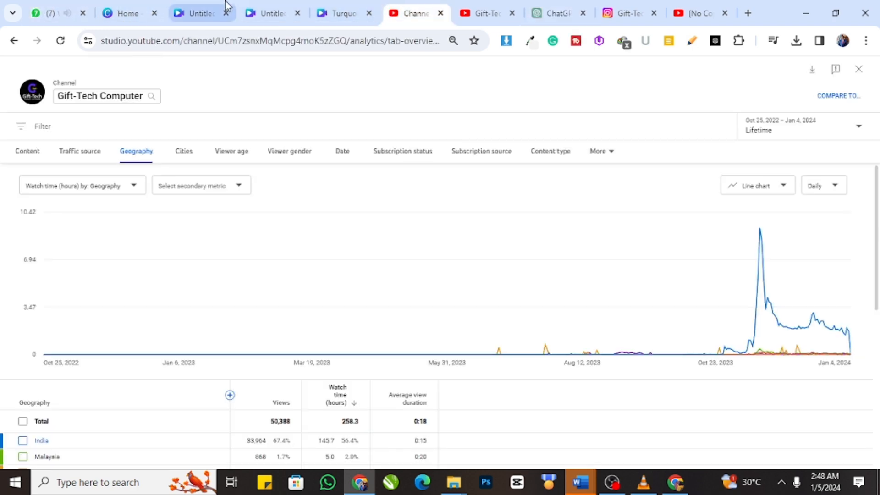
pyautogui.click(201, 13)
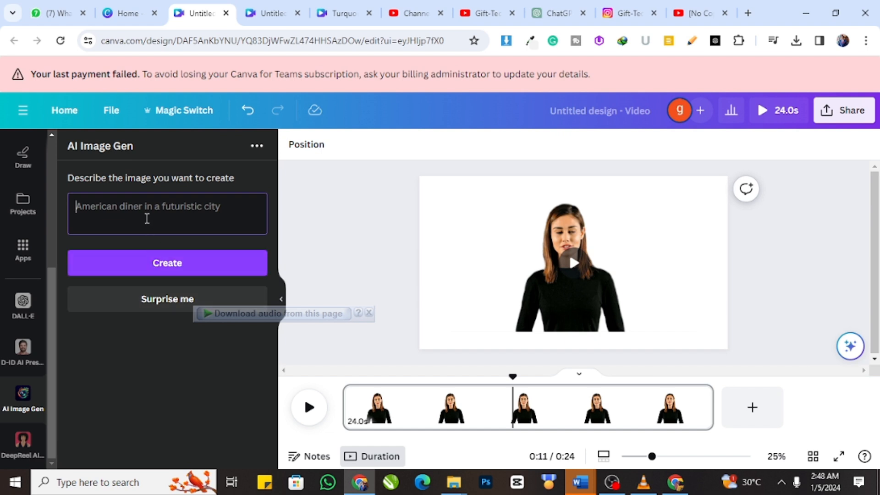
pyautogui.hotkey('ctrl', 'v')
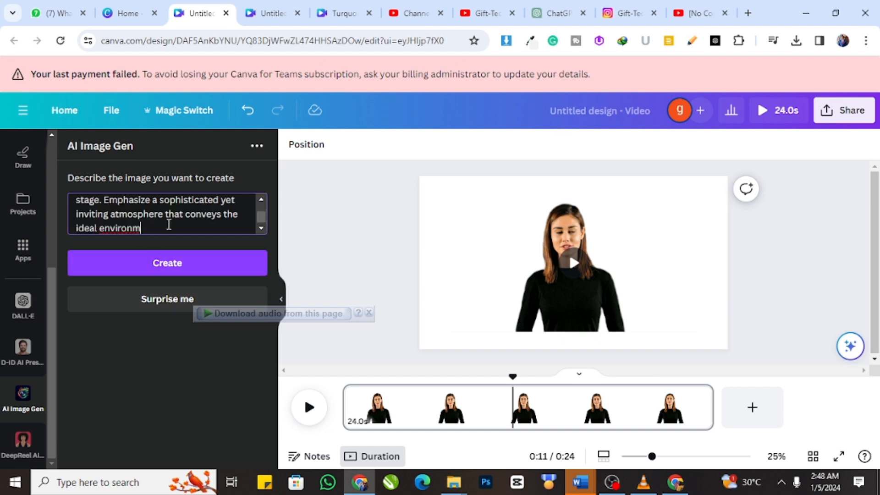
pyautogui.scroll(5, 168, 225)
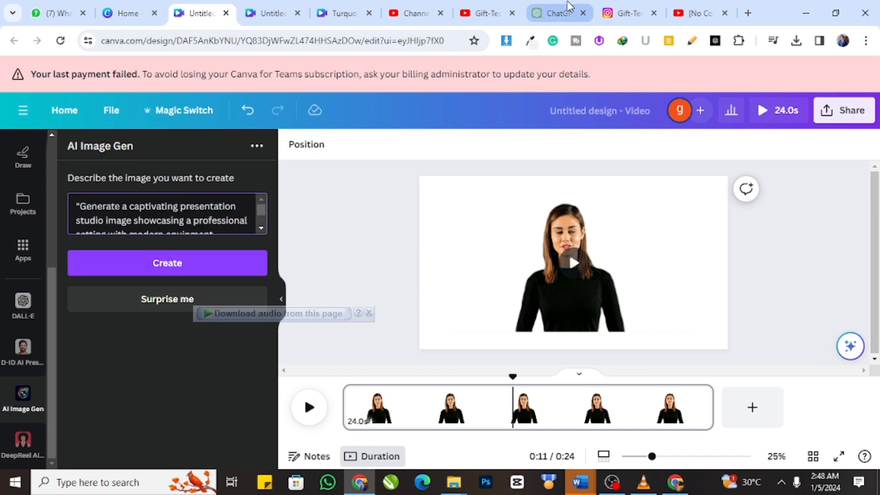
# Step: Return to ChatGPT and ask for a shorter version of the prompt with "write in 200 character"
pyautogui.click(557, 13)
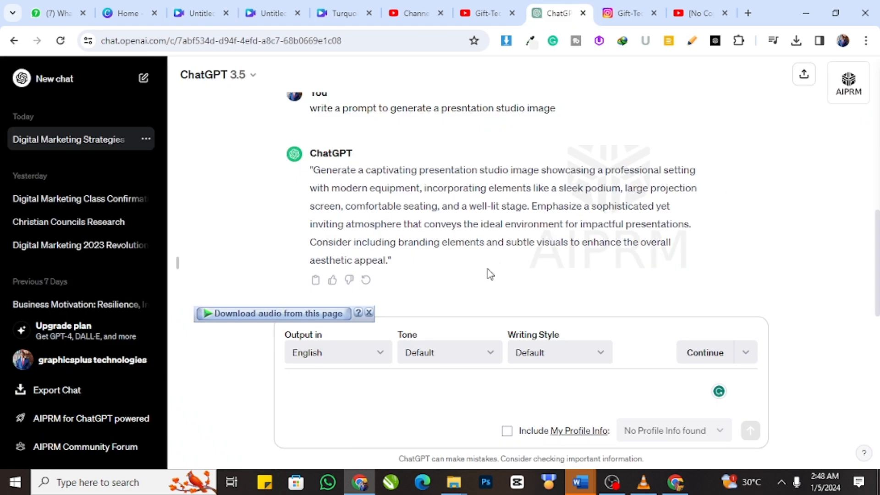
pyautogui.click(309, 408)
pyautogui.write('write in 200 character')
pyautogui.press('Return')
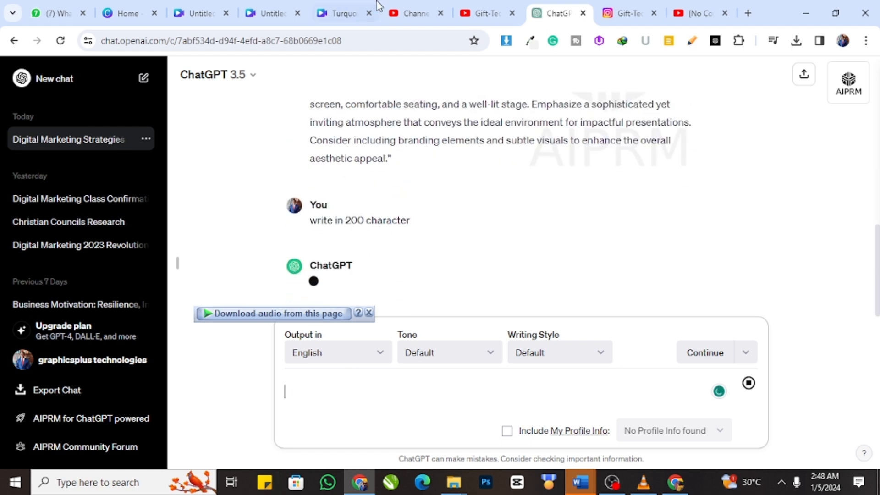
# Step: Replace the AI Image Gen description in Canva with ChatGPT's shorter studio prompt and create the image
pyautogui.click(319, 247)
pyautogui.click(202, 13)
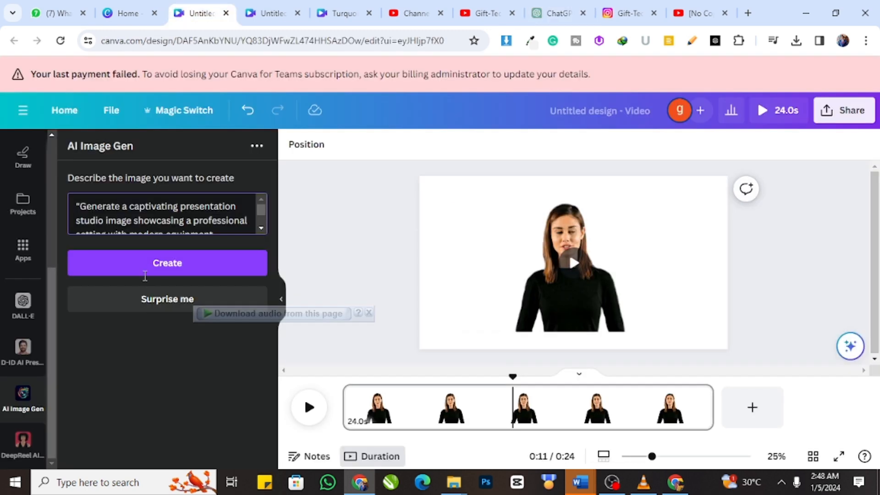
pyautogui.click(162, 224)
pyautogui.hotkey('ctrl', 'a')
pyautogui.press('BackSpace')
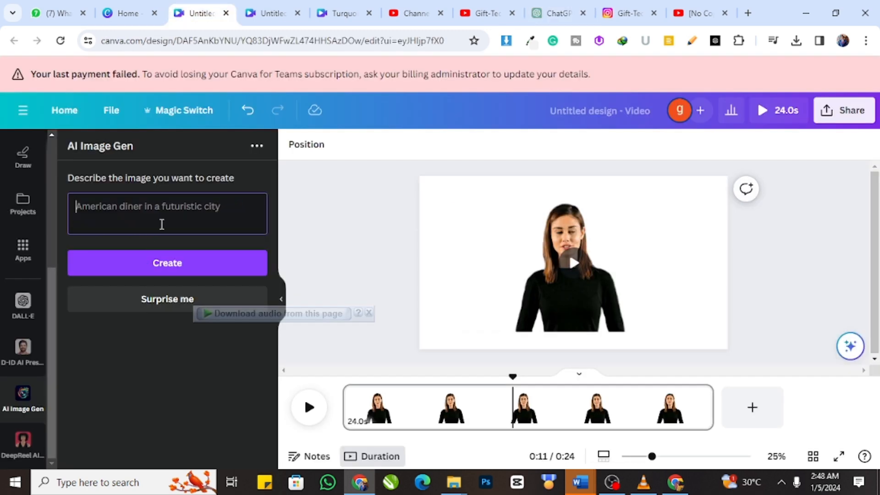
pyautogui.hotkey('ctrl', 'v')
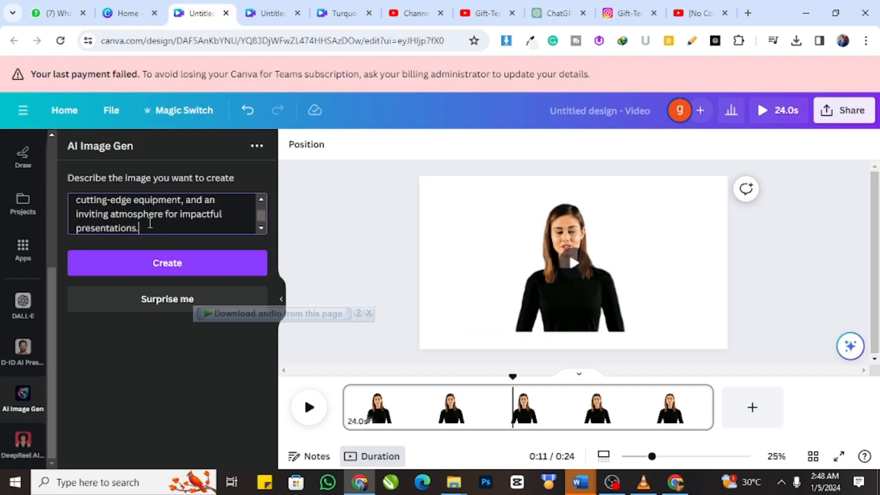
pyautogui.scroll(3, 151, 221)
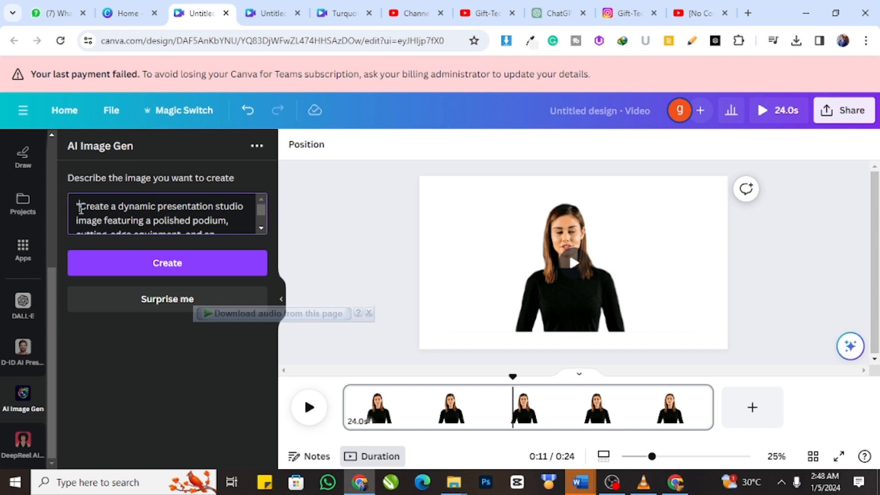
pyautogui.click(97, 263)
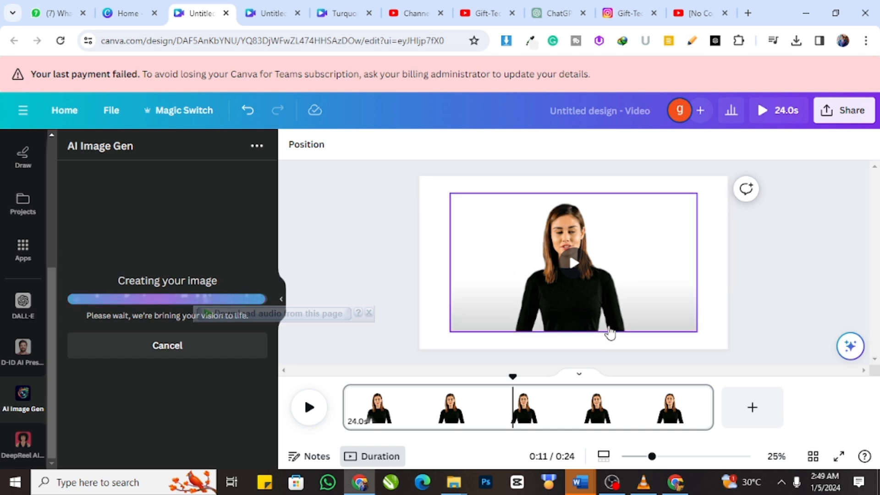
pyautogui.click(368, 313)
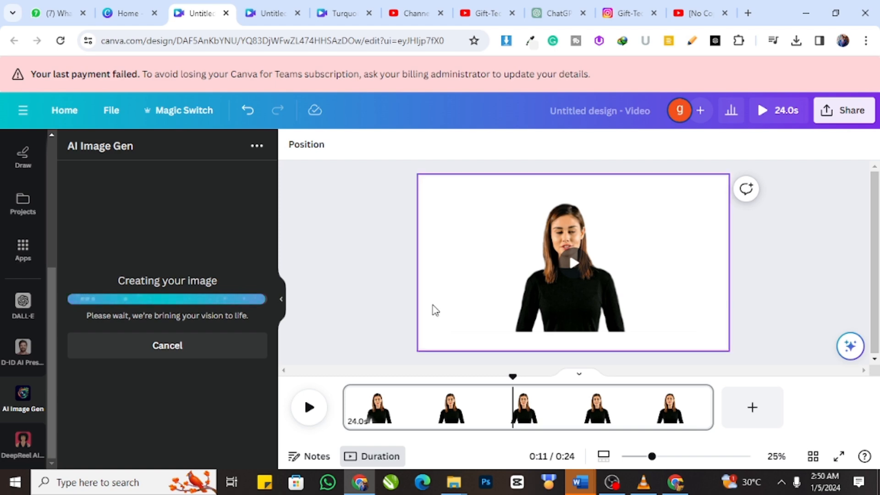
# Step: Look through the Gift-Tech channel's uploaded videos on YouTube and return to the Canva design
pyautogui.click(487, 13)
pyautogui.scroll(-3, 742, 249)
pyautogui.scroll(1, 736, 247)
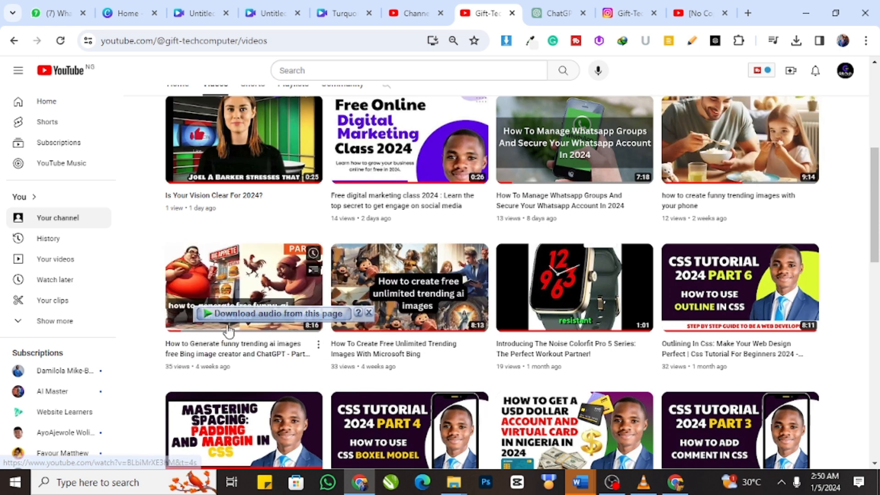
pyautogui.click(197, 11)
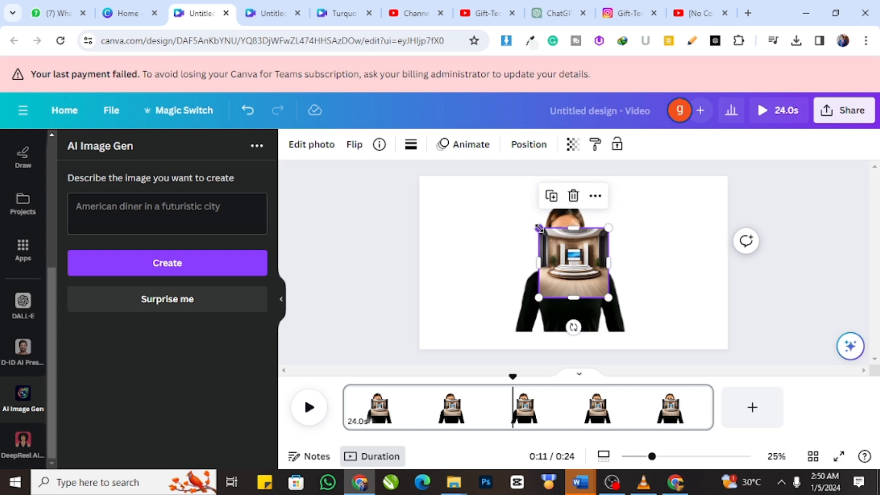
# Step: Enlarge the studio image to about 2106 × 2106 px so it covers the page, and send it backward behind the presenter video
pyautogui.moveTo(514, 227); pyautogui.dragTo(338, 207)
pyautogui.moveTo(562, 234); pyautogui.dragTo(554, 261)
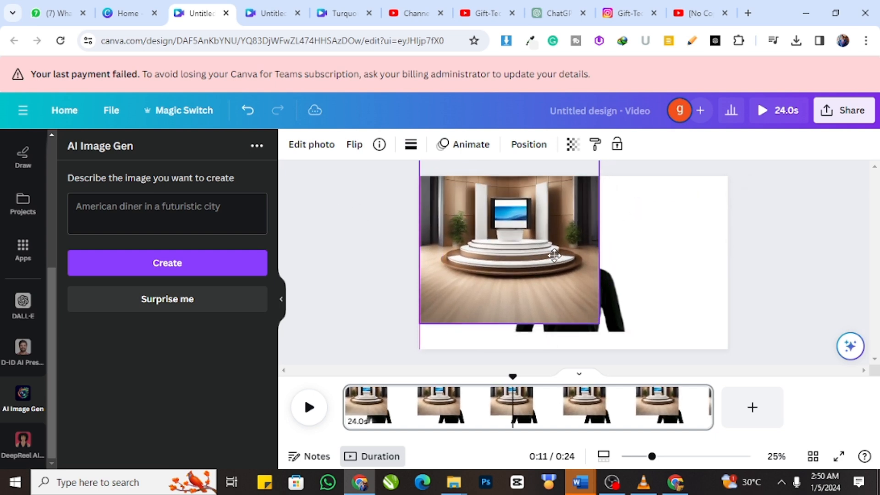
pyautogui.moveTo(603, 329); pyautogui.dragTo(727, 376)
pyautogui.click(433, 233)
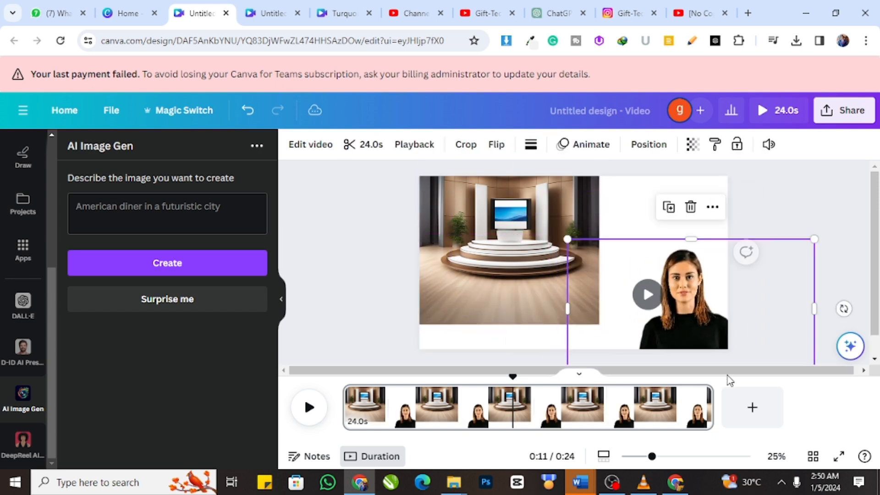
pyautogui.click(542, 294)
pyautogui.moveTo(599, 324); pyautogui.dragTo(816, 431)
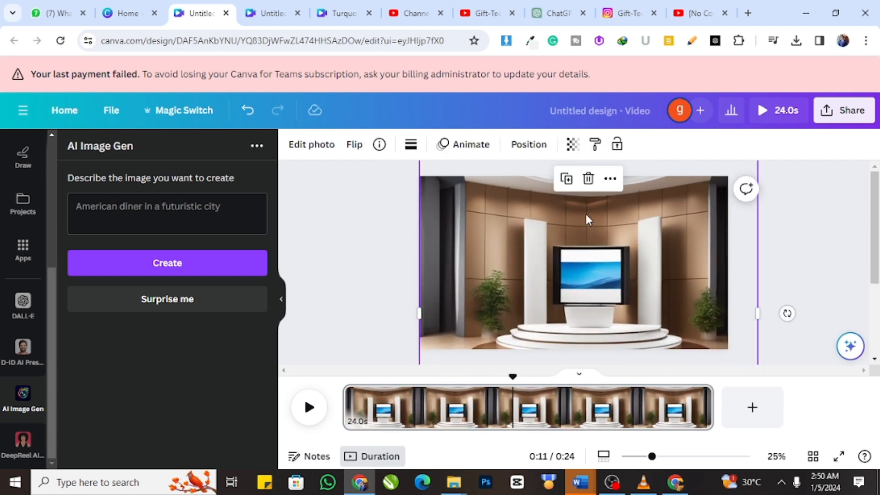
pyautogui.click(527, 146)
pyautogui.click(212, 181)
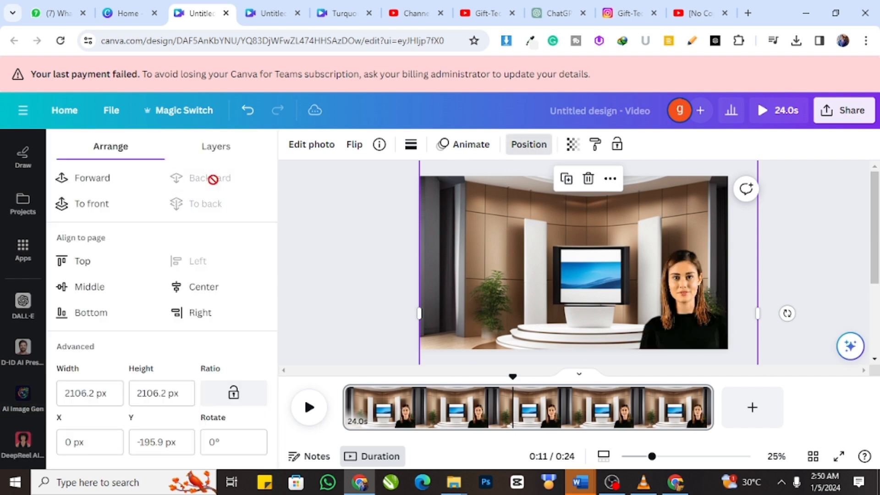
# Step: Move the presenter video to the middle of the studio background and enlarge it to about 1970 × 1108 px
pyautogui.click(665, 311)
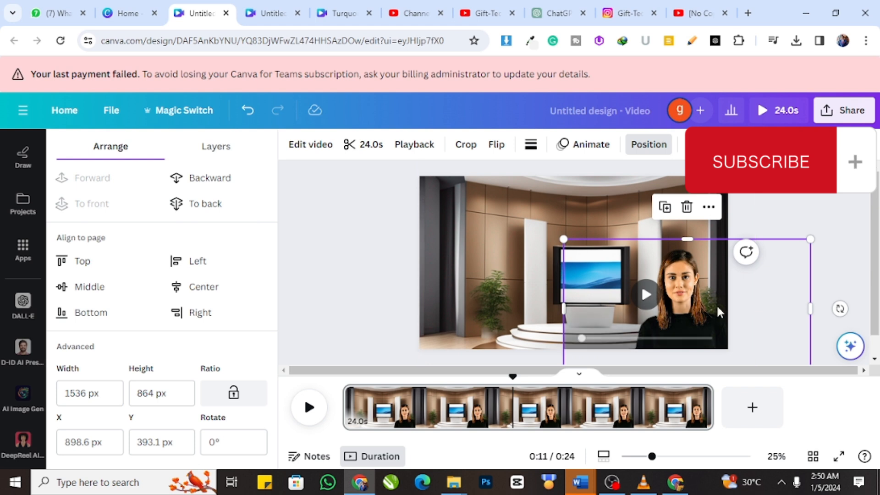
pyautogui.moveTo(686, 301); pyautogui.dragTo(568, 285)
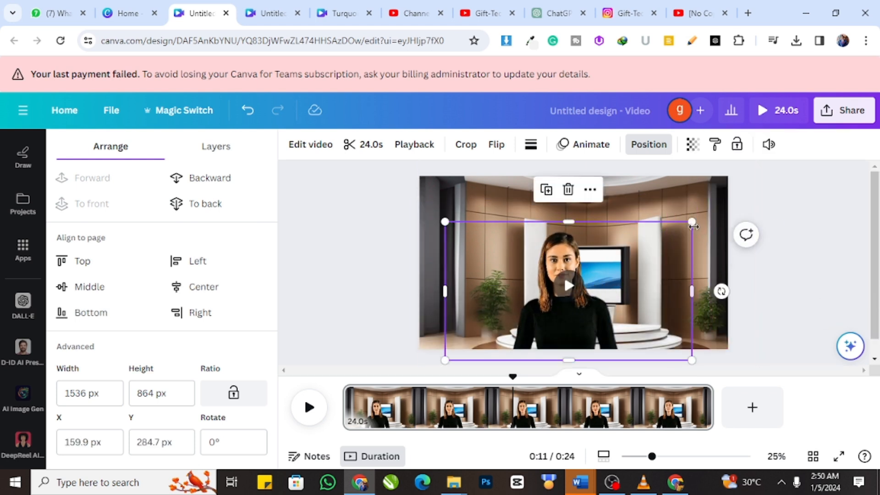
pyautogui.moveTo(691, 222); pyautogui.dragTo(761, 182)
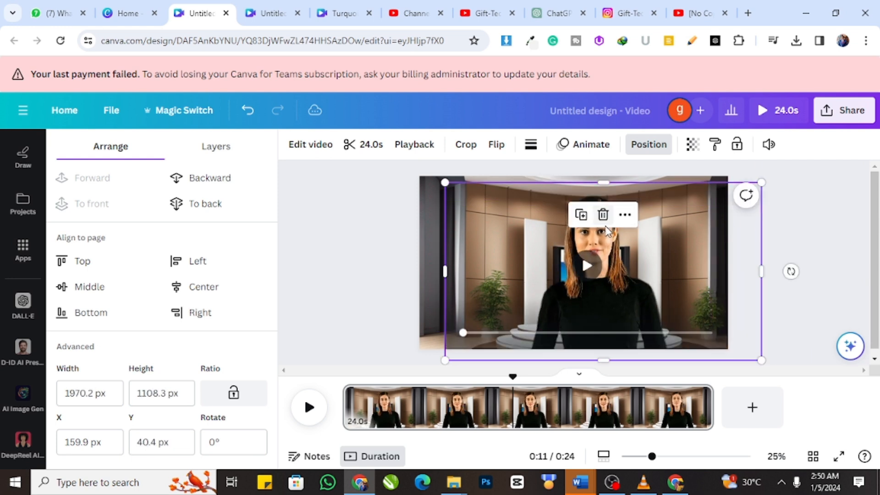
pyautogui.moveTo(598, 251); pyautogui.dragTo(584, 242)
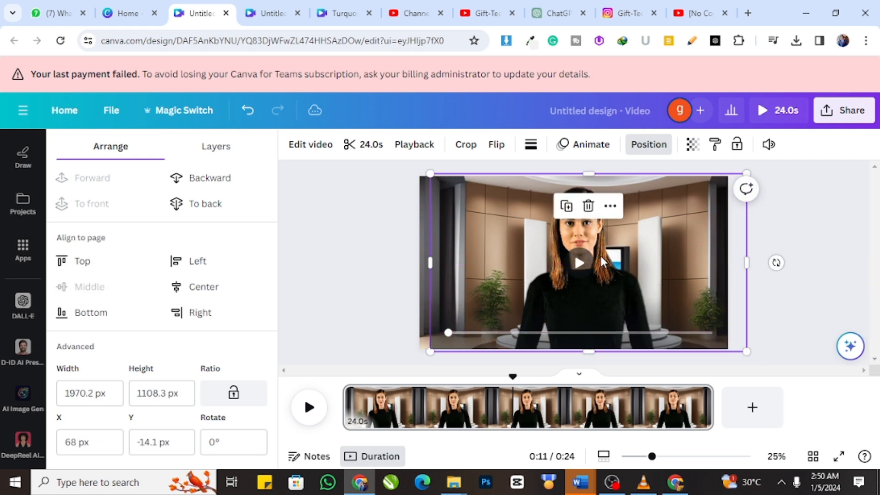
# Step: Deselect the presenter video and play it on the canvas to preview it against the studio background
pyautogui.click(801, 232)
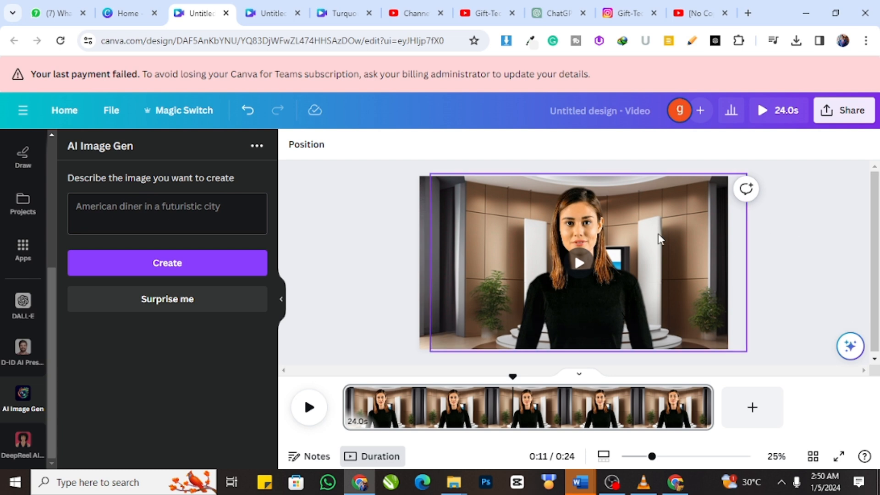
pyautogui.click(577, 260)
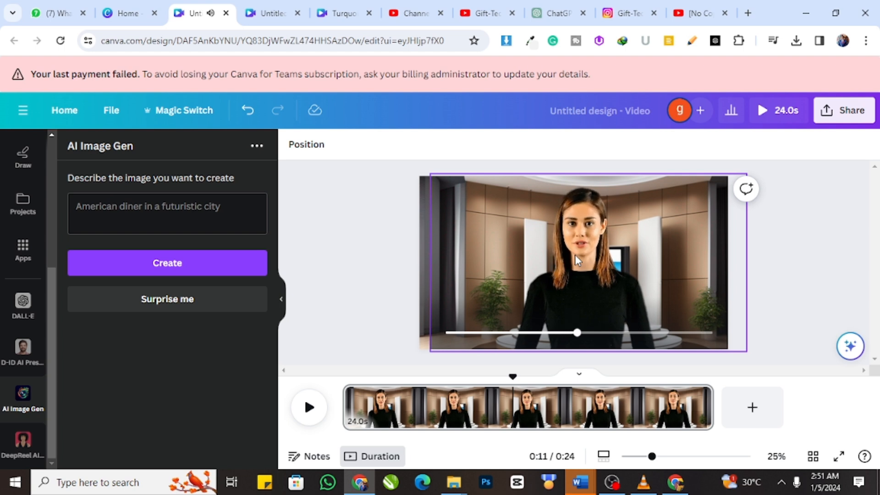
pyautogui.moveTo(576, 261)
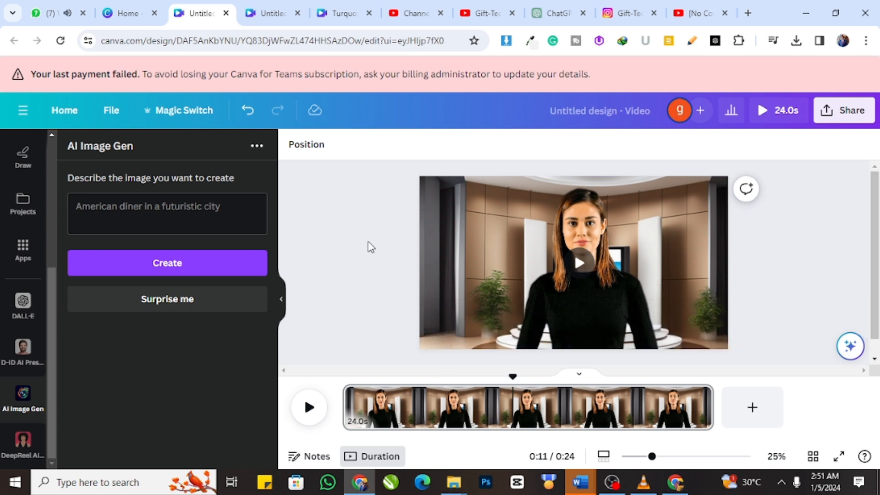
pyautogui.scroll(5, 23, 270)
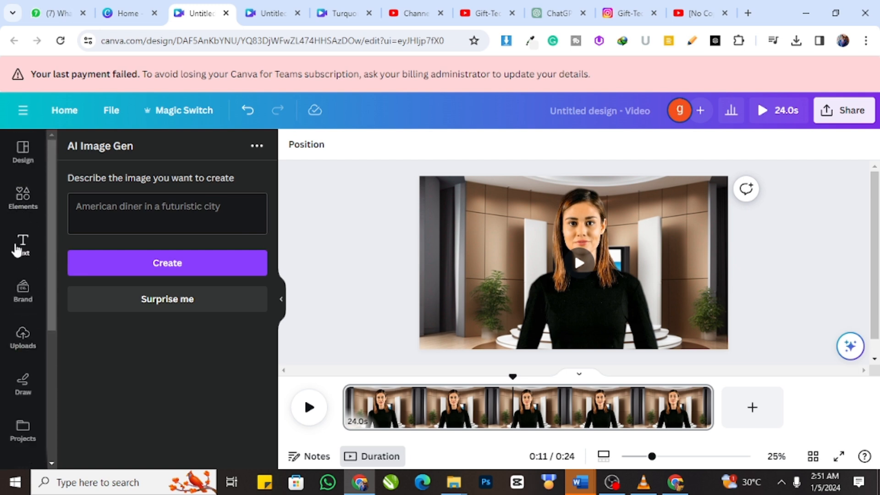
pyautogui.click(17, 249)
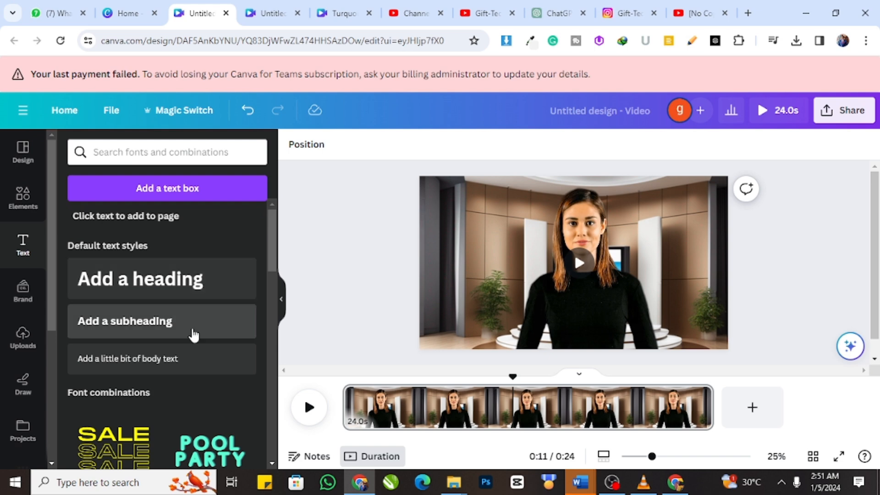
pyautogui.scroll(-5, 191, 335)
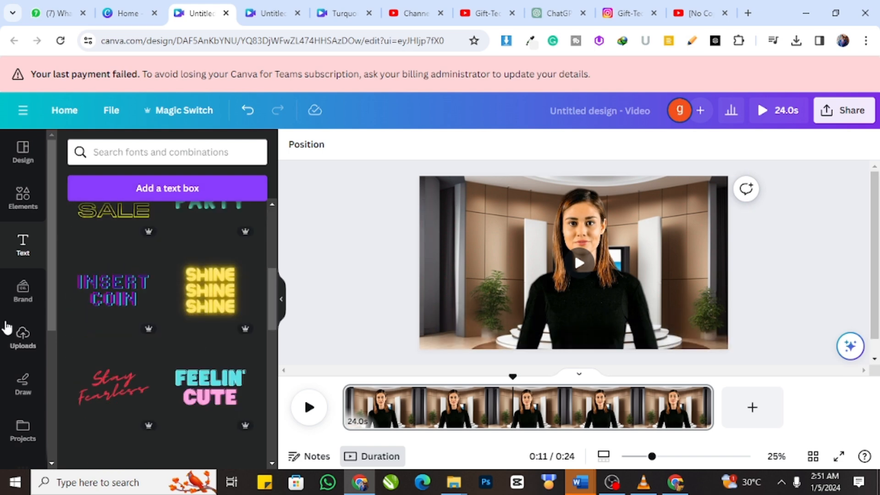
# Step: Add the Gift-Tech Computer Technologies logo from the uploaded images to the middle of the page
pyautogui.click(30, 352)
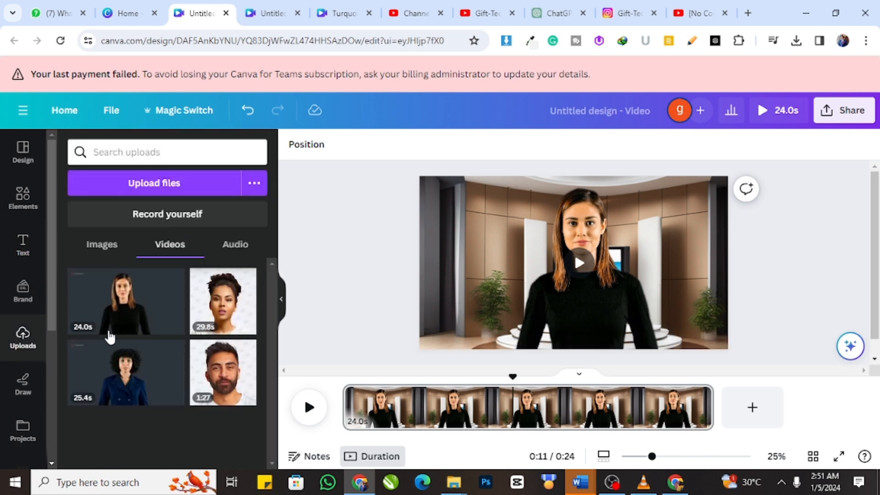
pyautogui.click(101, 245)
pyautogui.scroll(-10, 212, 302)
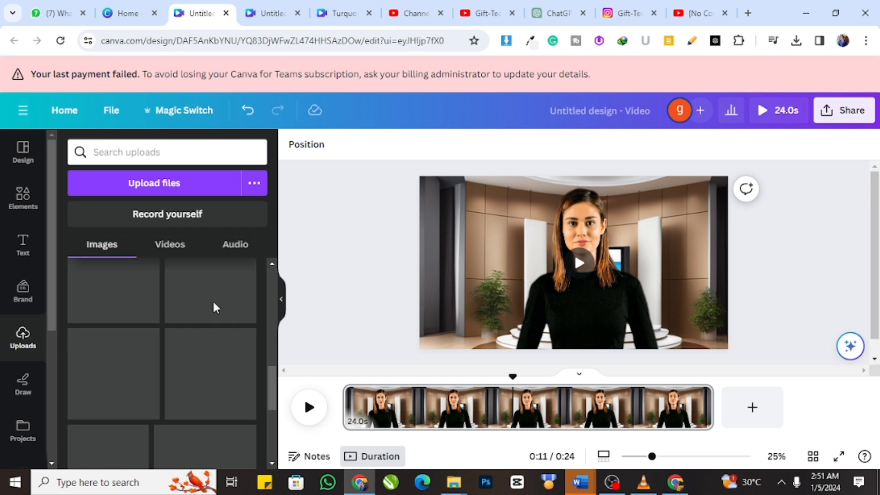
pyautogui.scroll(-15, 220, 330)
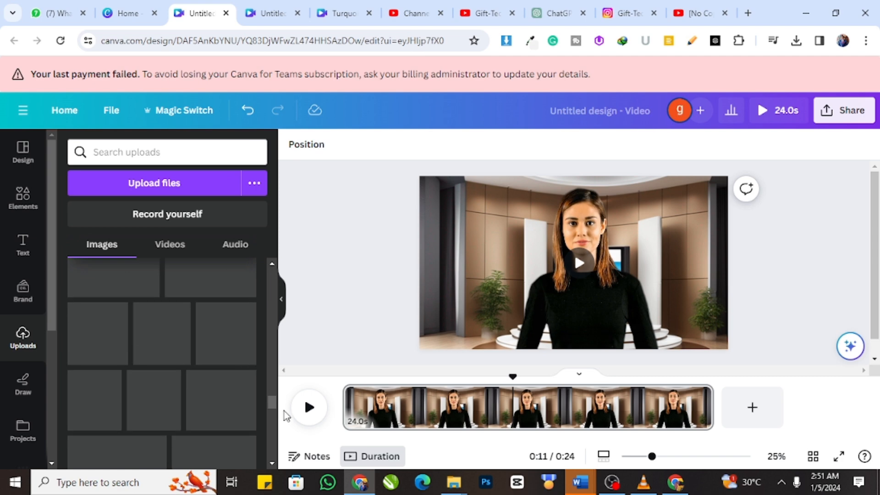
pyautogui.moveTo(273, 421); pyautogui.dragTo(268, 454)
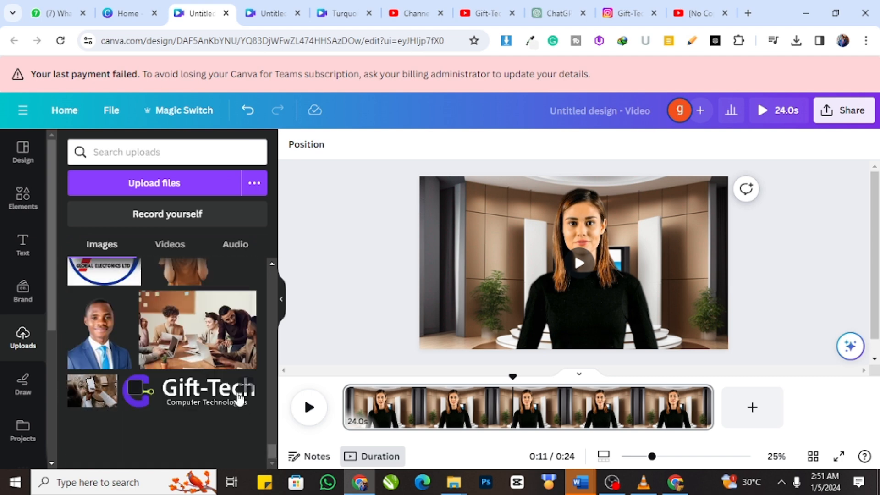
pyautogui.click(239, 396)
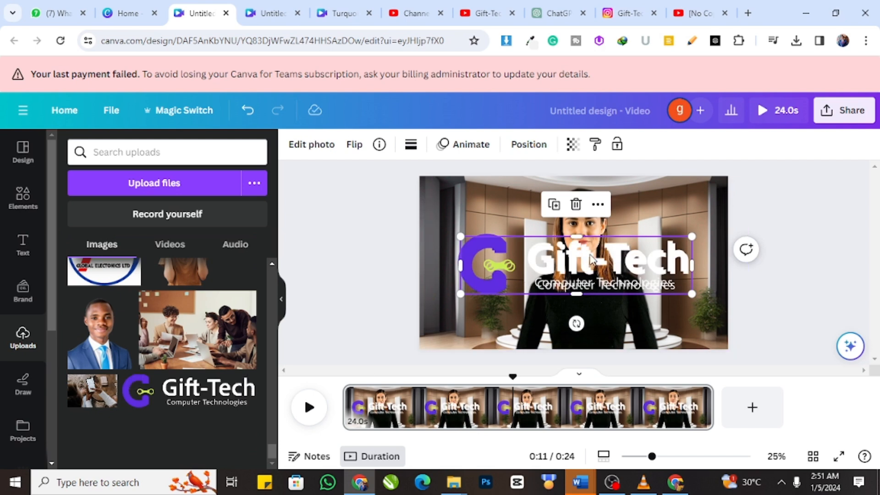
pyautogui.moveTo(585, 257); pyautogui.dragTo(622, 250)
pyautogui.click(611, 202)
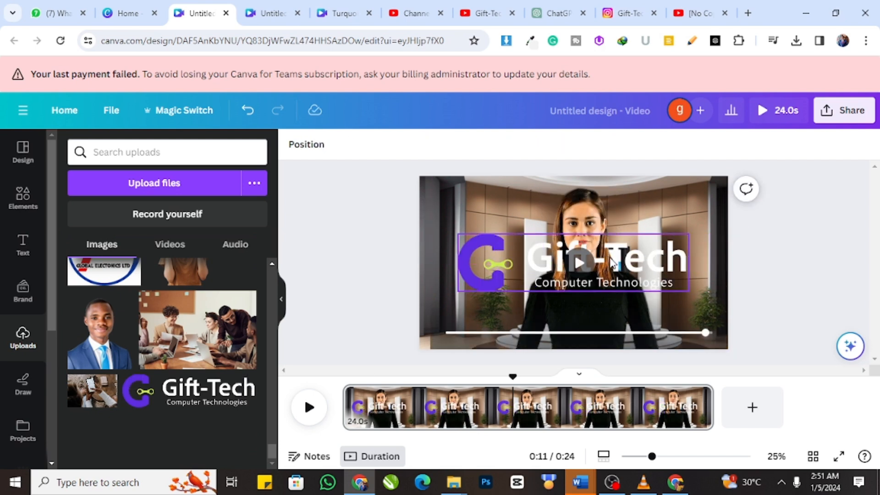
# Step: Set the Gift-Tech logo's transparency to 28
pyautogui.click(611, 263)
pyautogui.click(573, 144)
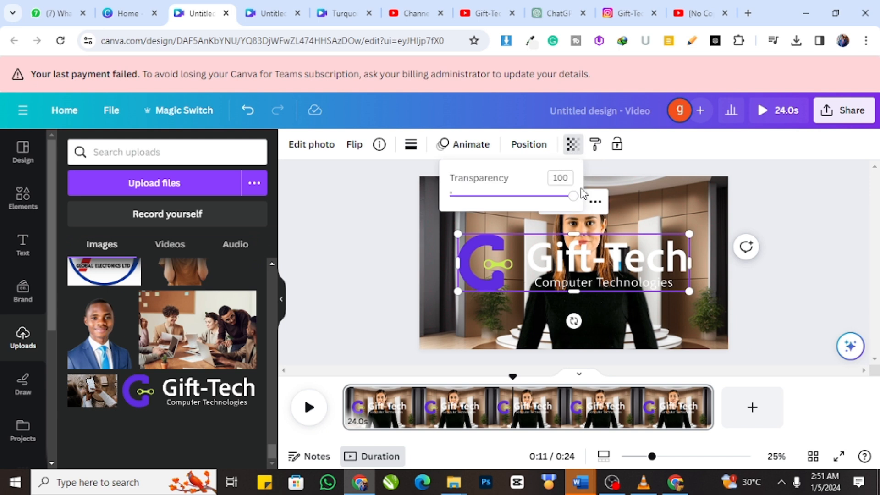
pyautogui.moveTo(570, 200); pyautogui.dragTo(488, 197)
pyautogui.click(780, 256)
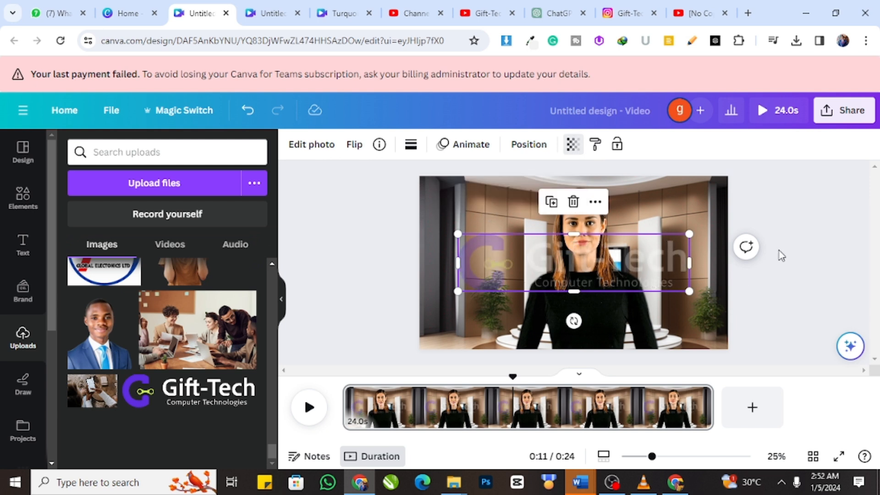
# Step: Enlarge the Gift-Tech logo slightly, shift it a little to the right, and set its transparency to 17
pyautogui.click(673, 258)
pyautogui.moveTo(673, 258); pyautogui.dragTo(710, 232)
pyautogui.click(572, 144)
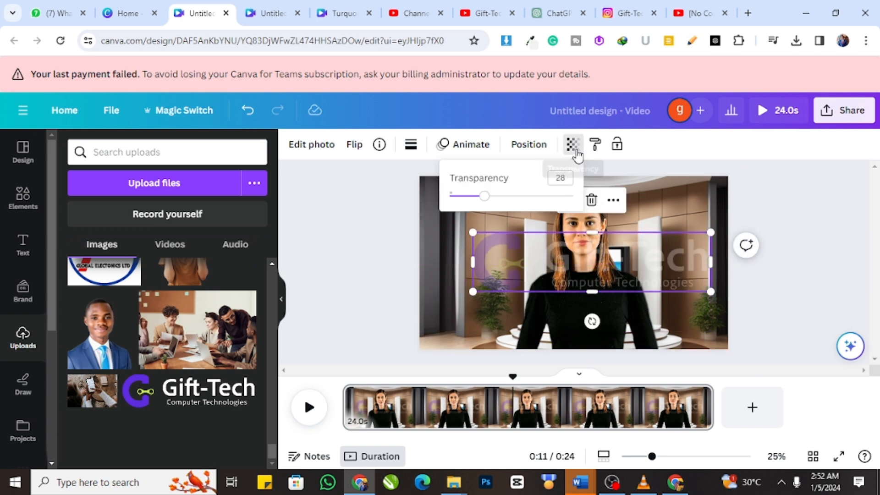
pyautogui.moveTo(487, 197); pyautogui.dragTo(472, 198)
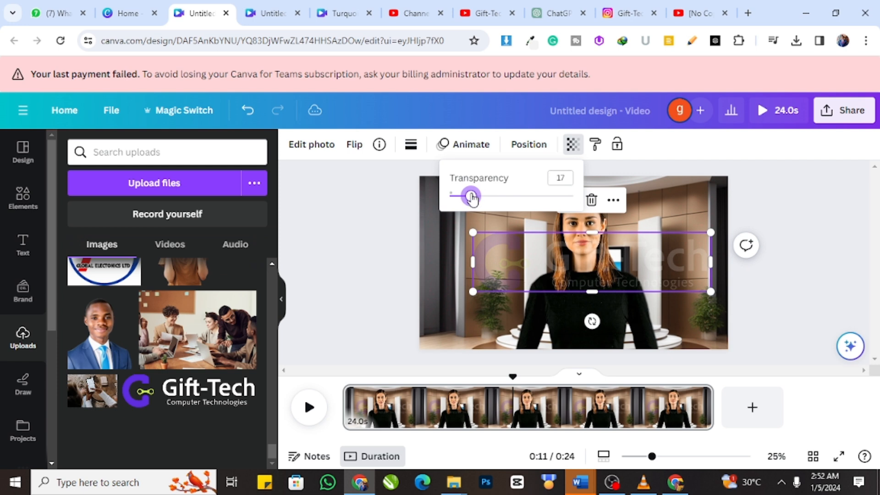
pyautogui.click(789, 226)
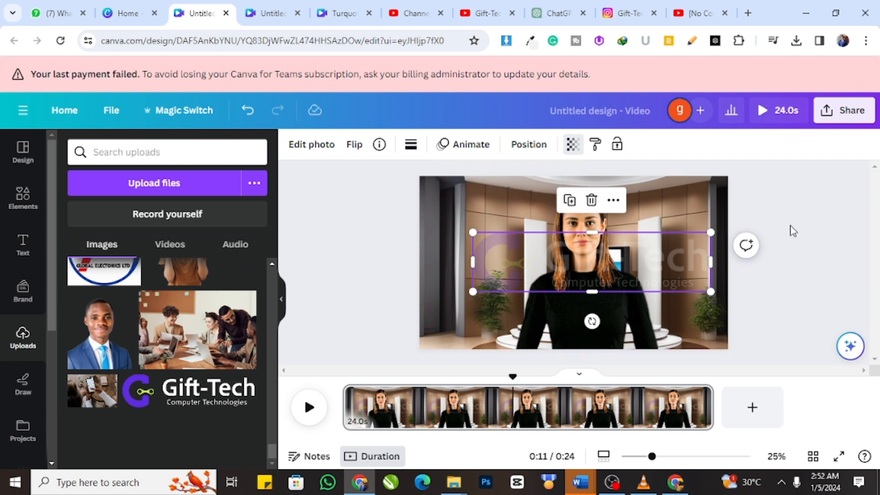
# Step: Deselect the logo and play the page's timeline to preview the presenter video with its watermark
pyautogui.click(793, 226)
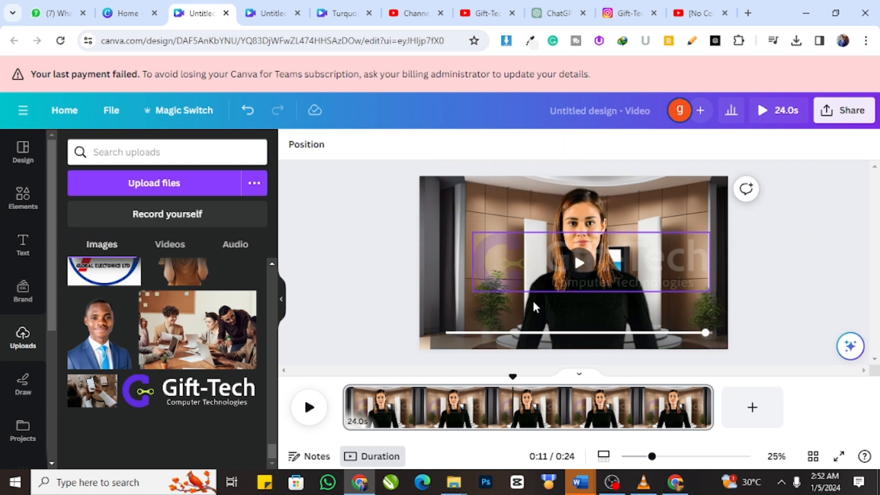
pyautogui.click(309, 406)
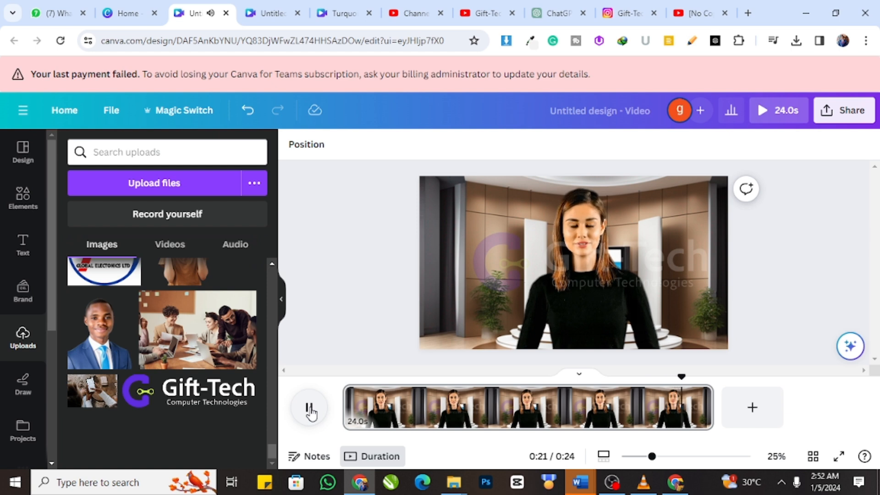
pyautogui.click(310, 408)
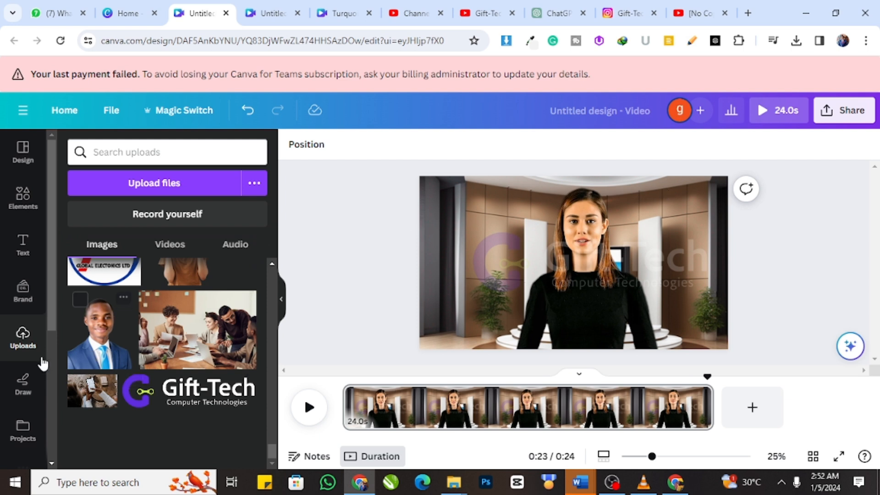
# Step: Open the D-ID AI Presenters app and look through its presenters and script options
pyautogui.scroll(-5, 28, 362)
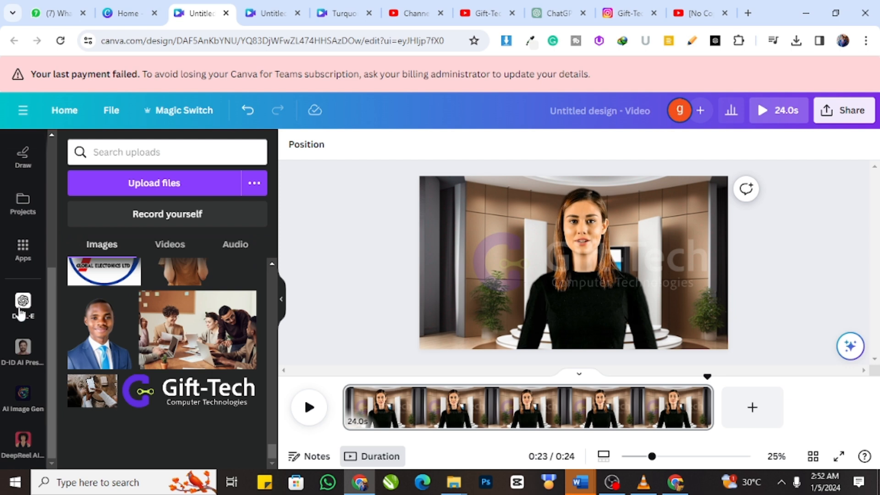
pyautogui.click(23, 349)
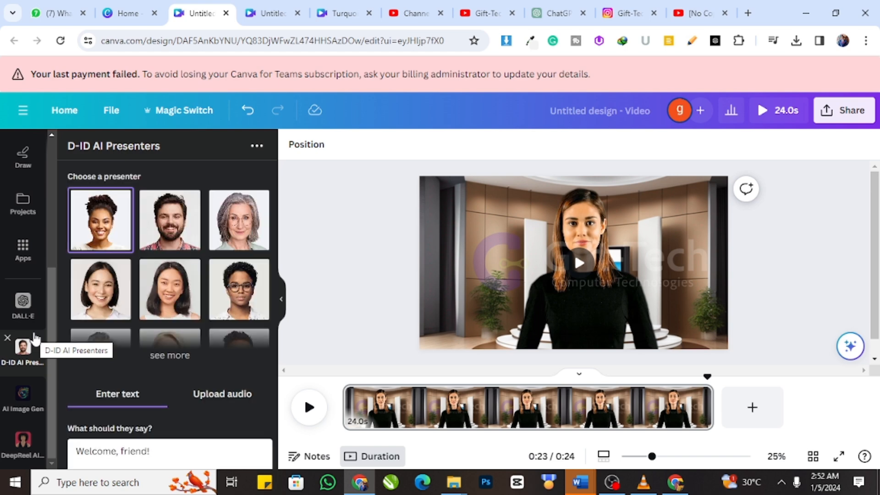
pyautogui.scroll(-5, 164, 315)
pyautogui.scroll(5, 160, 313)
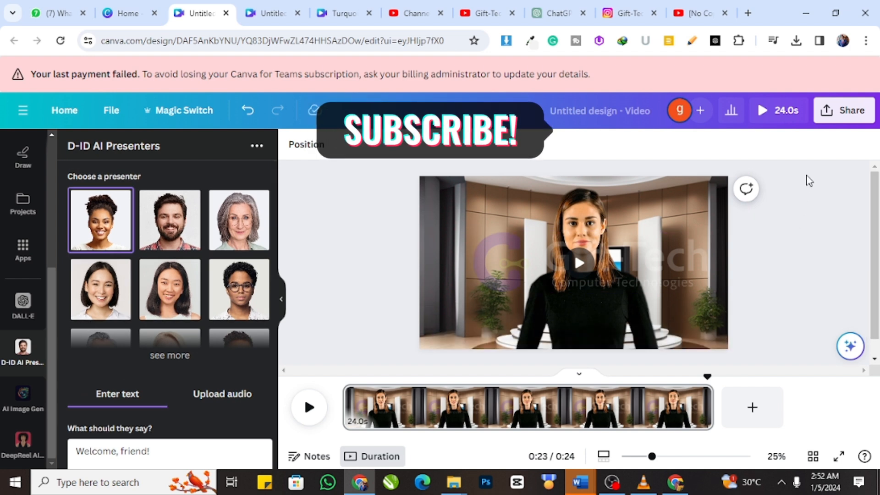
# Step: Open the design's sharing options and examine the download option for the finished video
pyautogui.click(836, 113)
pyautogui.scroll(-2, 725, 362)
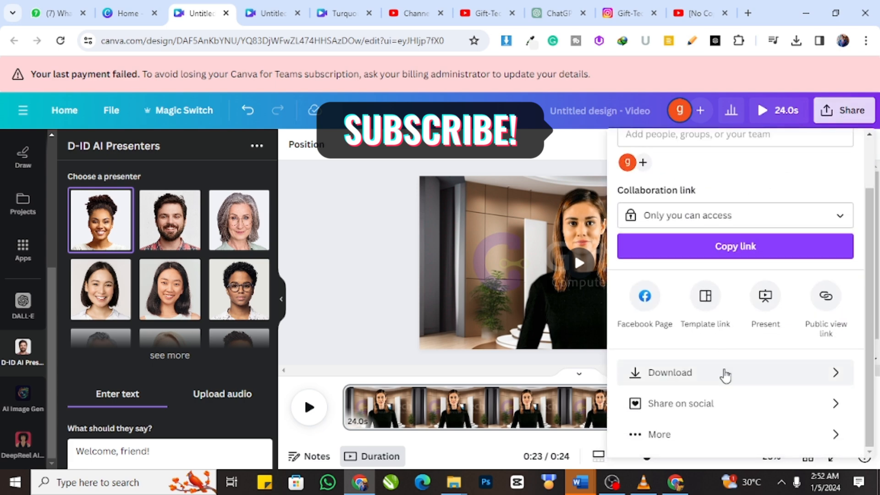
pyautogui.click(726, 374)
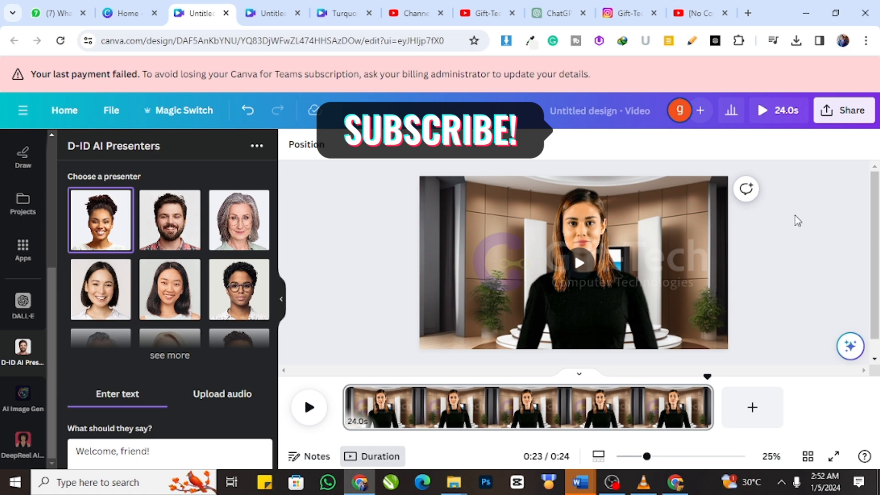
pyautogui.moveTo(629, 482)
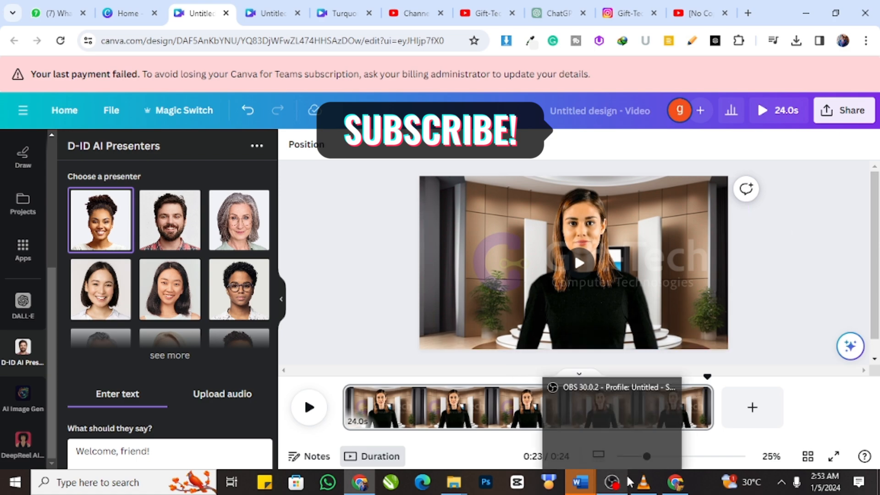